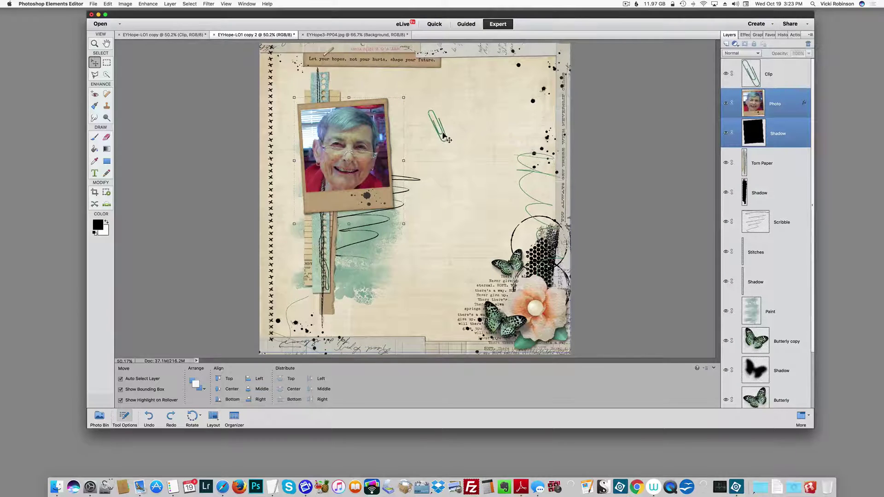
Apply a preset from the Drop Shadows styles to the Clip layer.
click(782, 79)
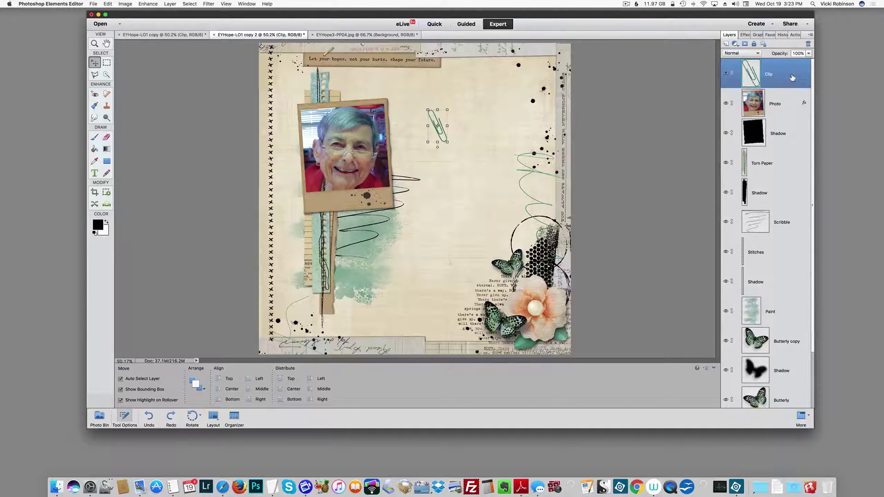
click(744, 36)
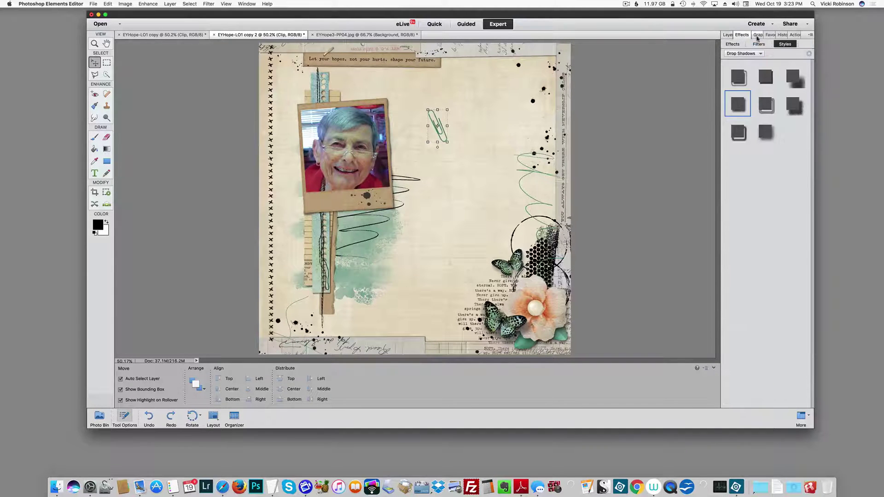
click(737, 106)
click(728, 35)
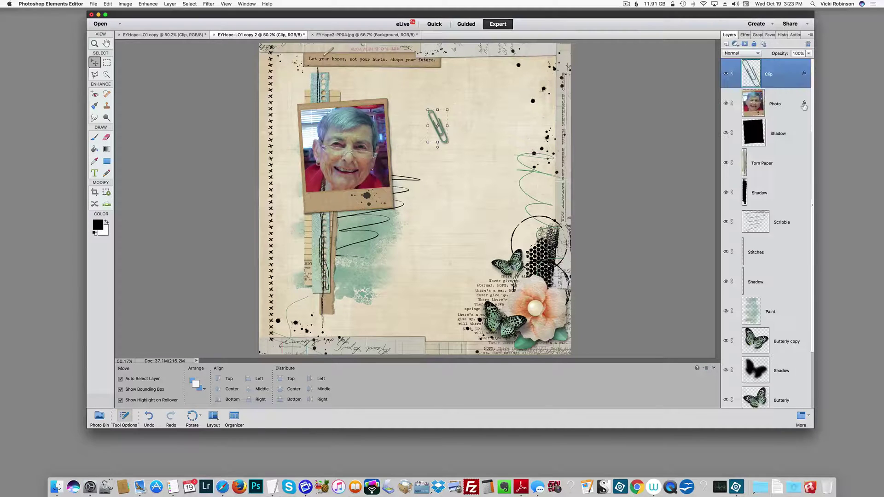
Tighten the Clip layer's drop shadow in its style settings and accept the change.
double_click(804, 74)
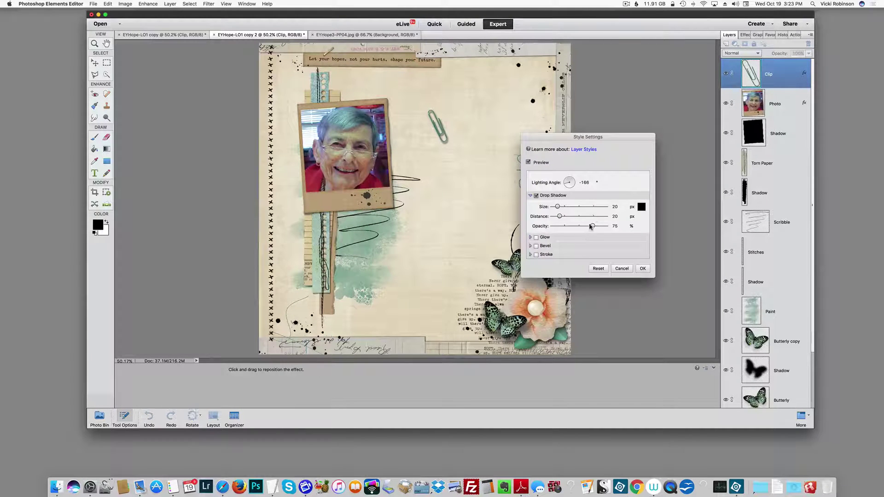
drag(592, 226, 559, 216)
click(643, 269)
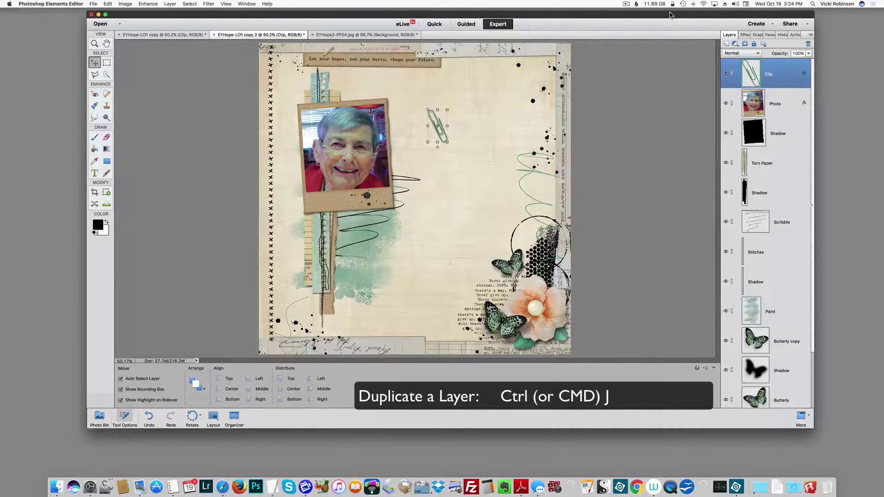
Duplicate the Clip layer and hide the copy, leaving the original Clip layer active.
key(super+j)
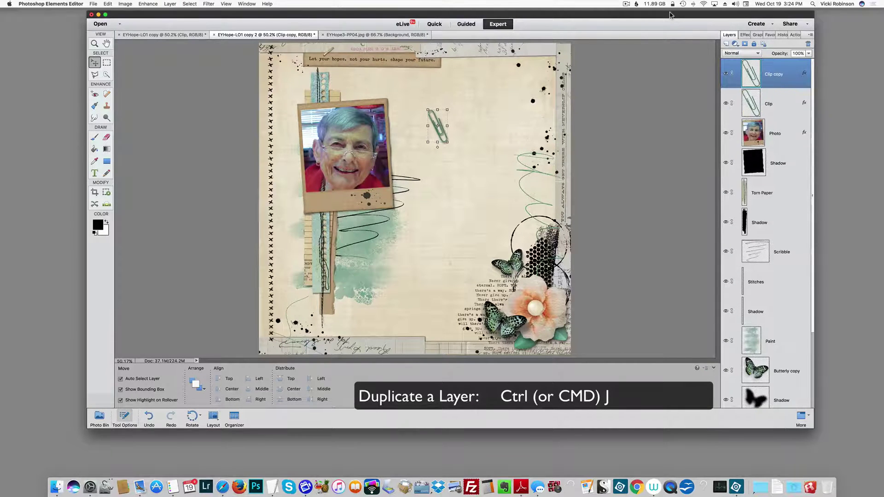
click(726, 74)
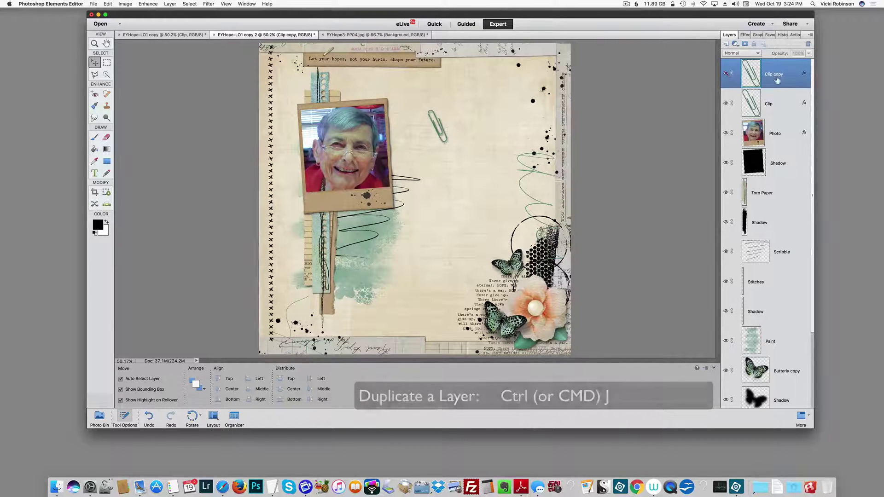
click(782, 113)
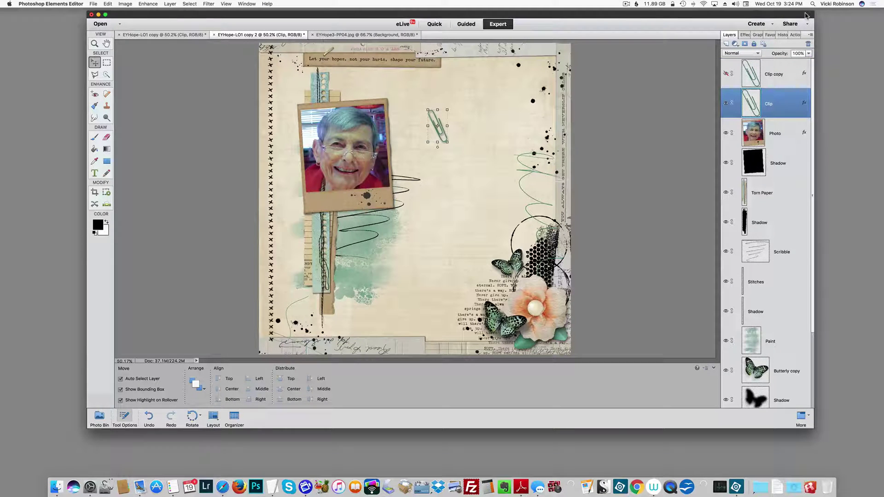
Move the paper clip onto the photo's upper-left corner so its top loop extends past the frame, and commit the transform.
key(super+t)
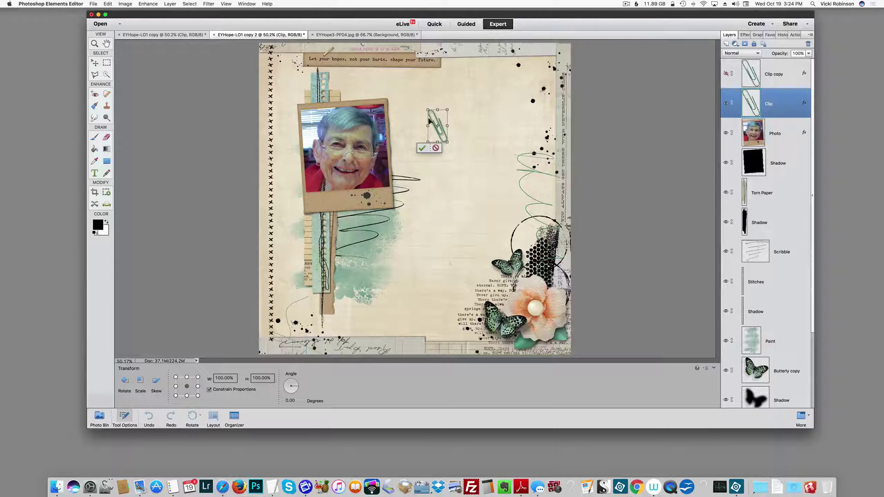
drag(429, 121, 300, 111)
key(super+equal)
key(super+equal)
key(super+equal)
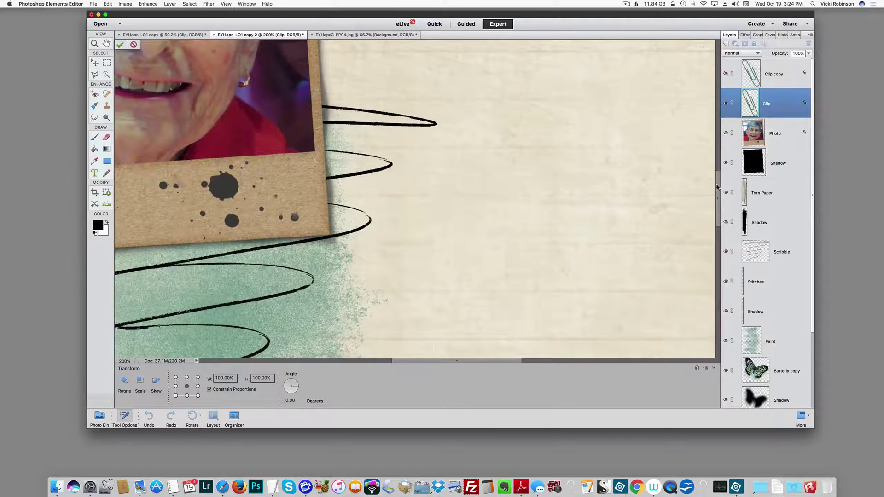
scroll(717, 189, up, 5)
drag(401, 365, 338, 365)
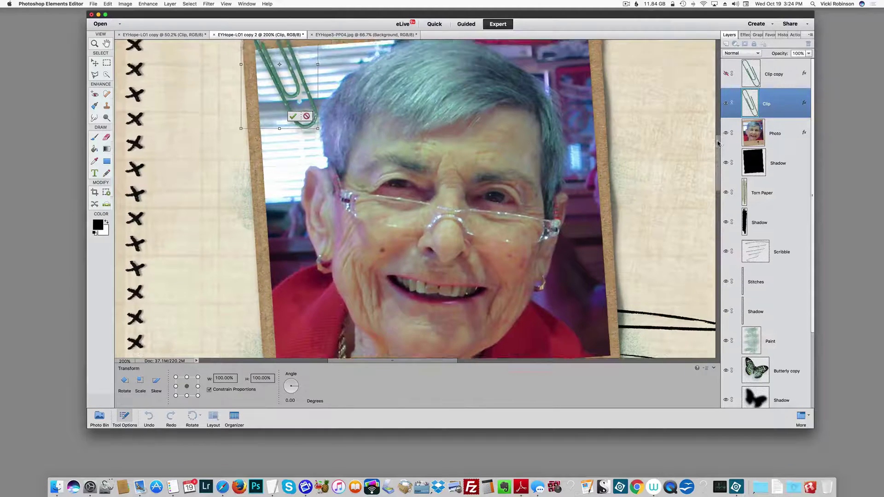
scroll(714, 151, up, 4)
drag(279, 120, 280, 131)
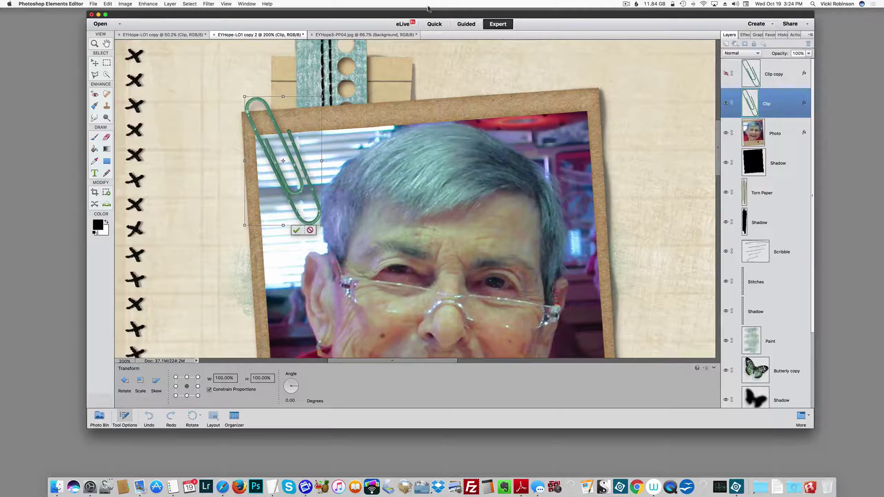
click(297, 230)
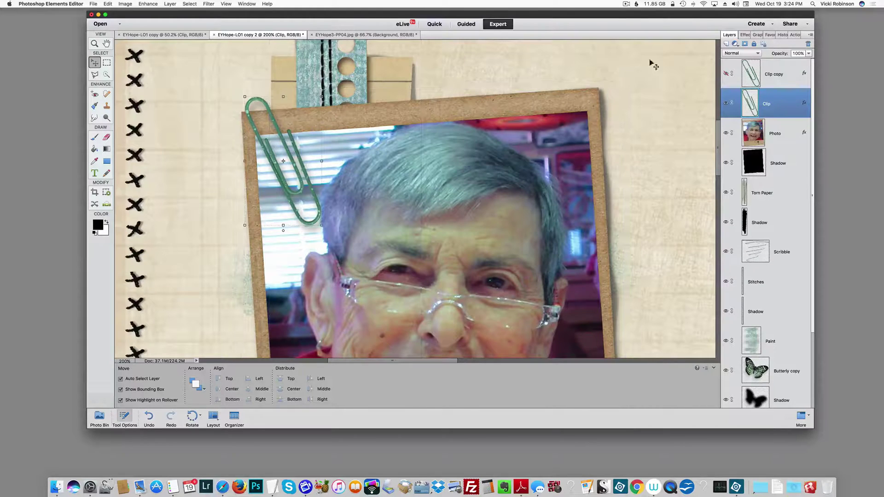
Load the Photo layer's outline as a selection while keeping Clip active, and set the Eraser to the 13 px default brush.
drag(784, 103, 788, 108)
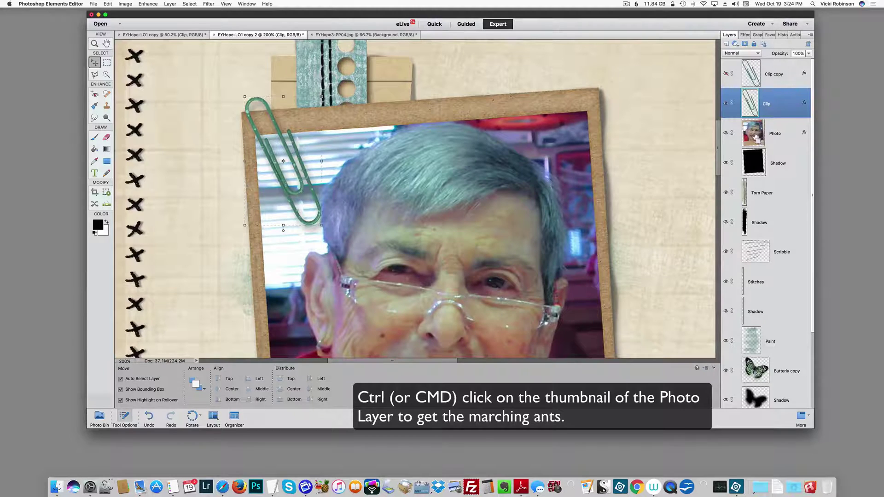
super+click(754, 136)
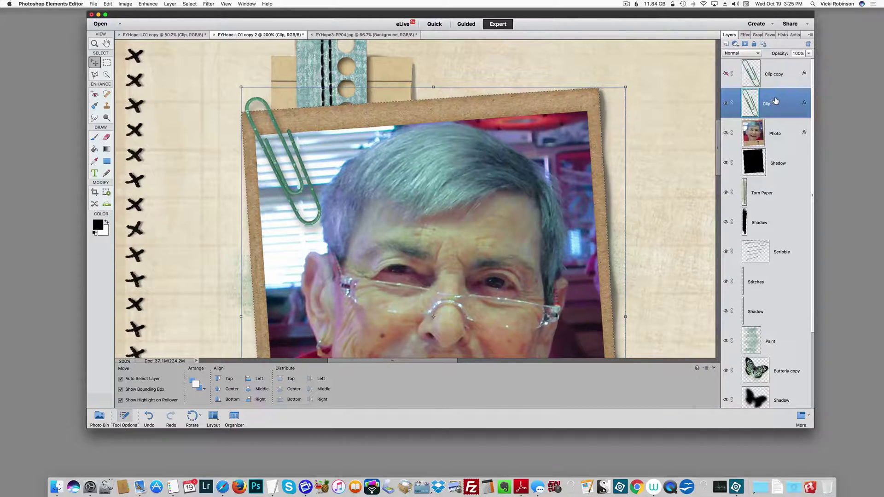
key(e)
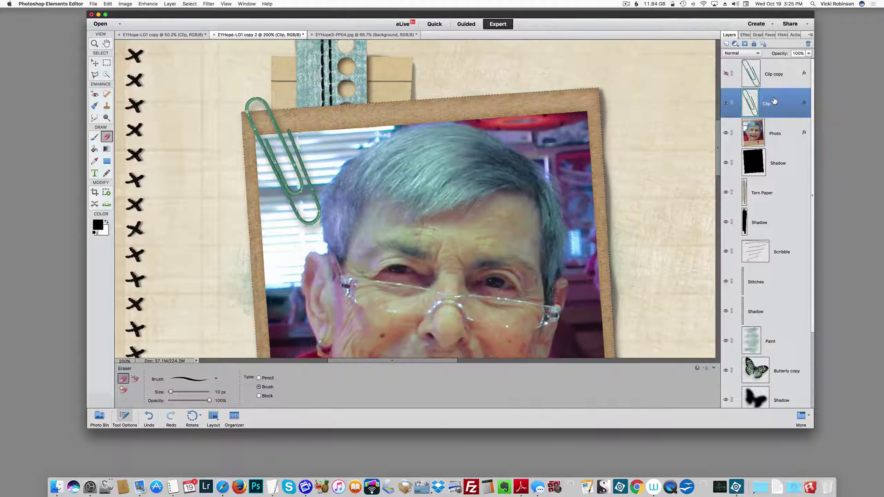
click(216, 379)
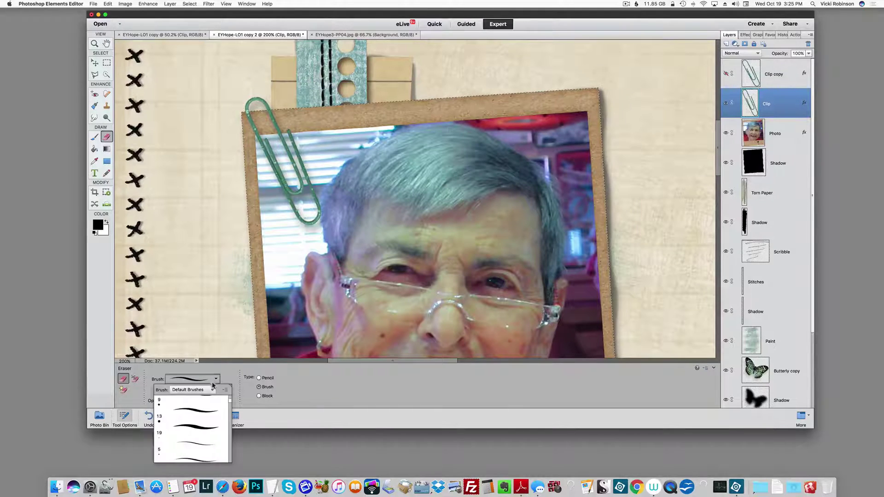
double_click(198, 411)
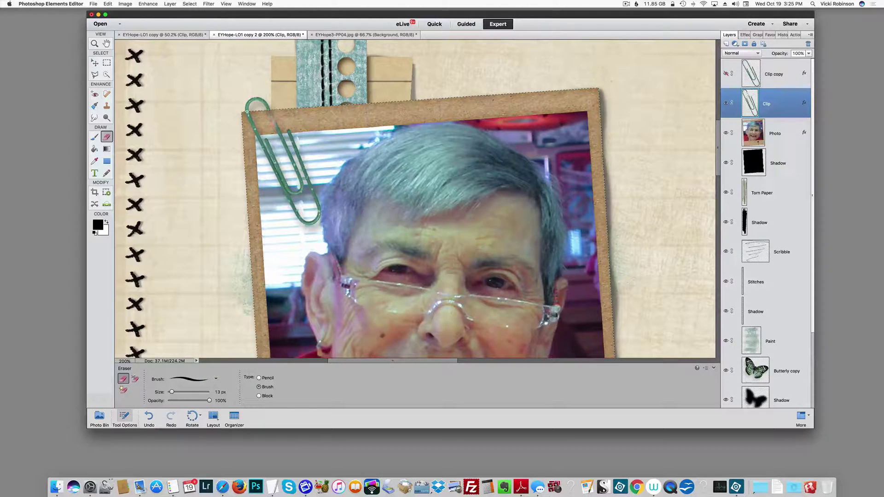
Enlarge the eraser to 25 px and erase the right wire of the clip's inner loop inside the photo selection.
key(bracketright)
key(bracketright)
key(bracketright)
drag(278, 124, 303, 189)
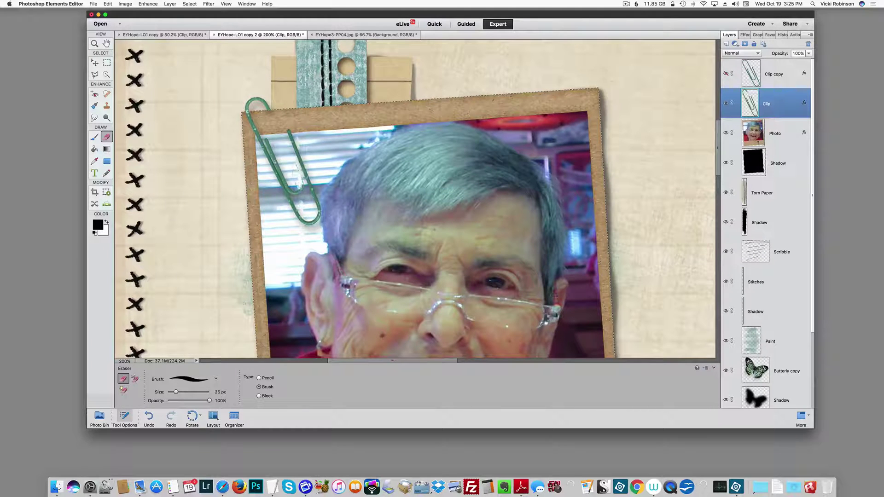
Erase the rest of the clip's inner loop over the photo with a 15 px eraser, reducing it to 8 px for leftovers.
key(bracketleft)
key(bracketleft)
key(super+equal)
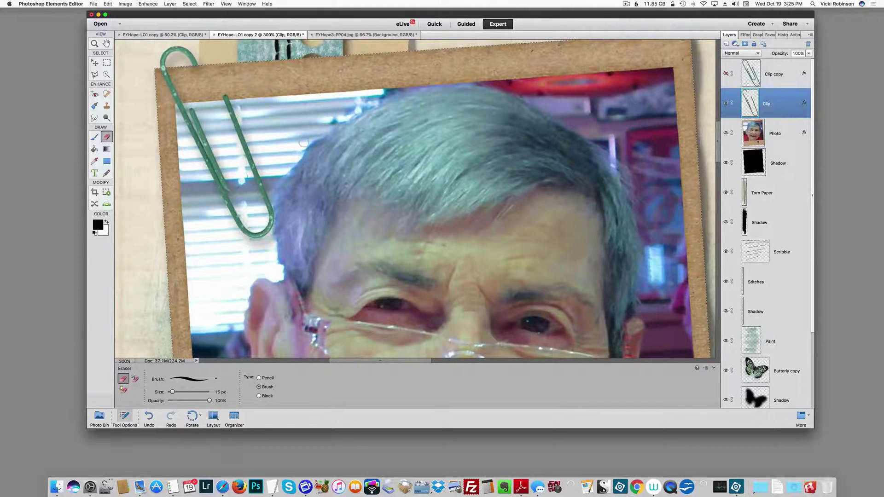
mouse_move(190, 106)
mouse_down()
mouse_move(228, 187)
mouse_move(239, 182)
mouse_move(206, 140)
mouse_move(216, 171)
mouse_move(227, 184)
mouse_up()
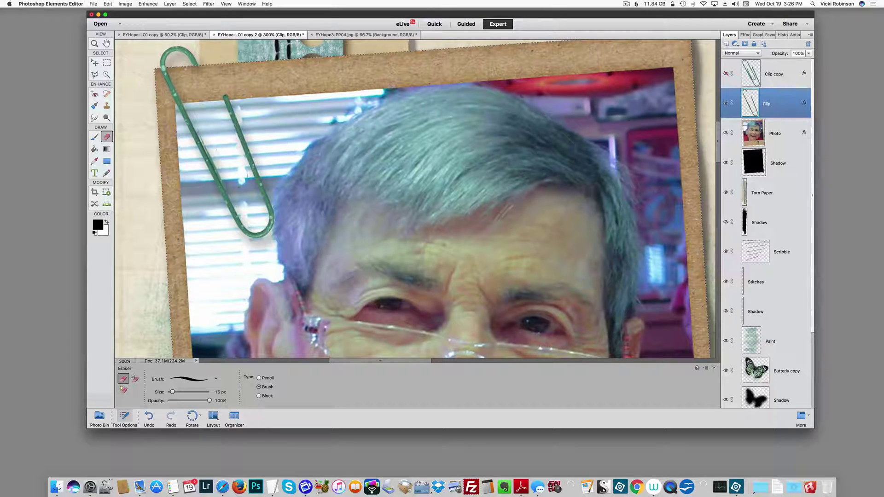
key(bracketleft)
key(bracketleft)
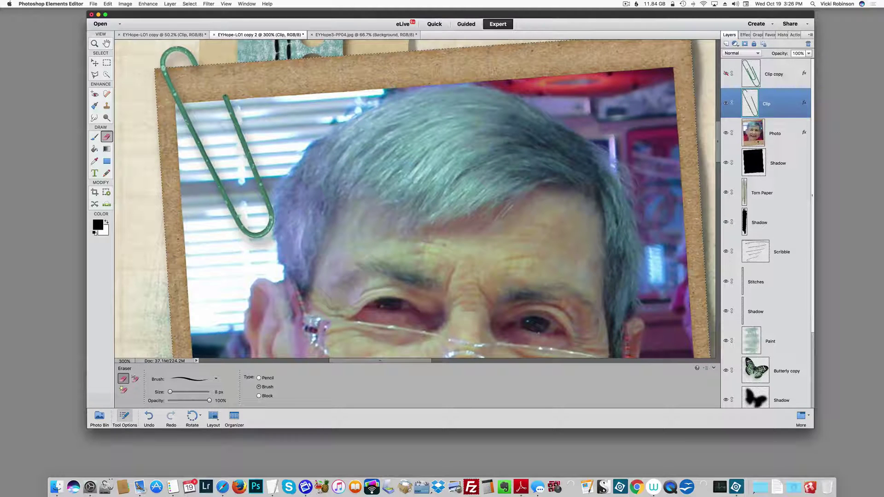
Simplify the Clip layer and deselect the photo outline.
drag(717, 137, 715, 125)
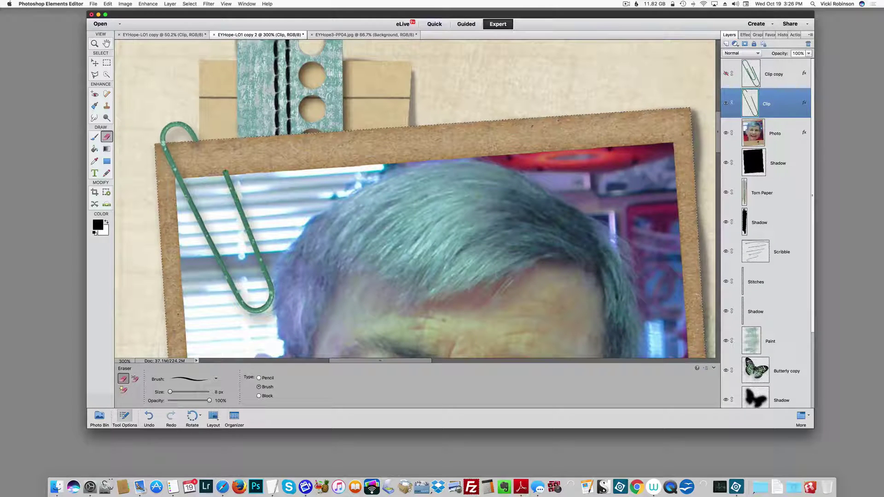
key(super+equal)
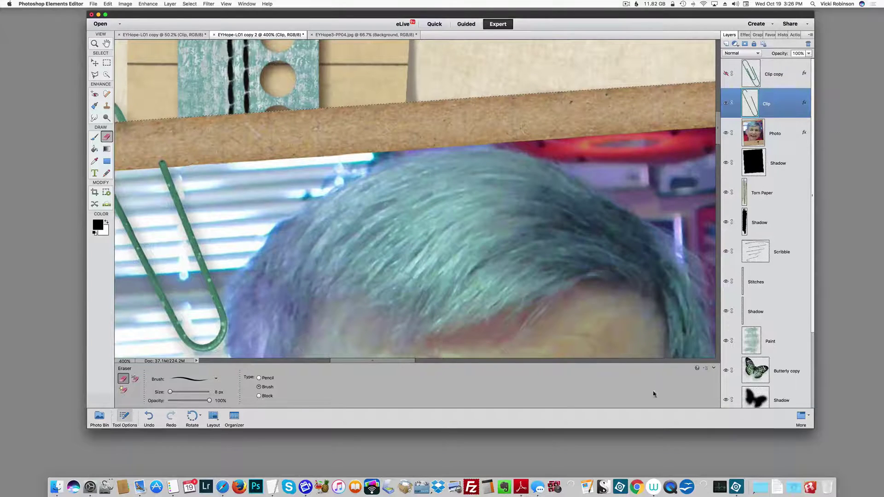
scroll(365, 233, left, 5)
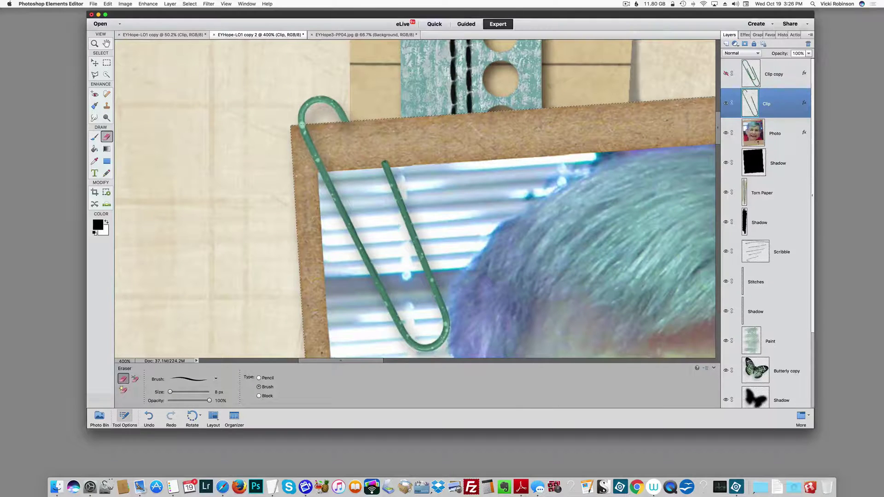
right_click(783, 100)
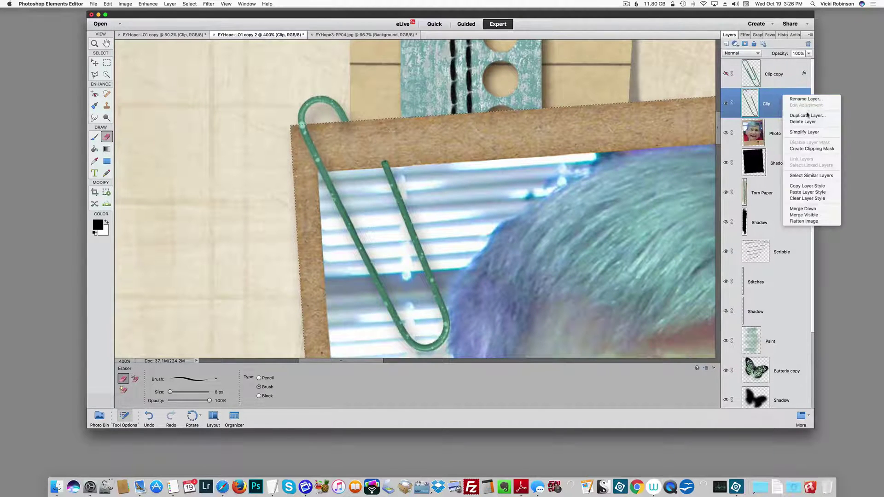
click(807, 133)
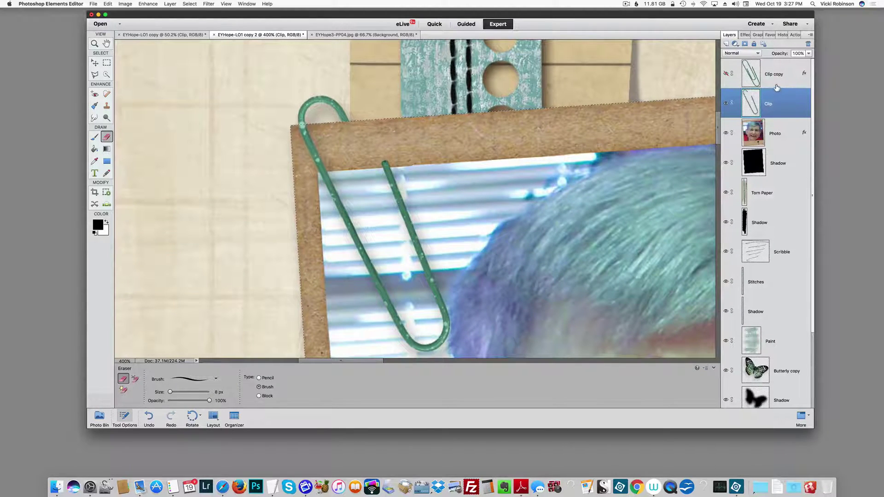
key(super+d)
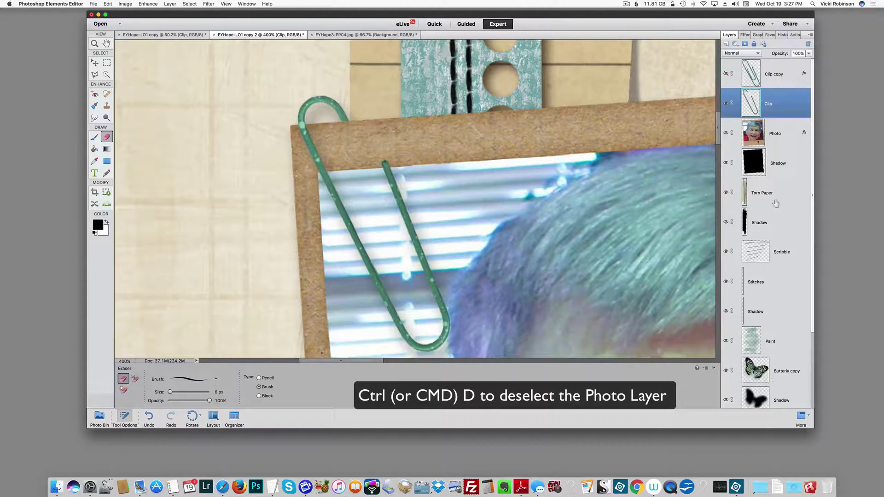
Add a new layer above Clip and choose the 21 px default brush for the Brush tool, enlarged to 40 px.
click(726, 44)
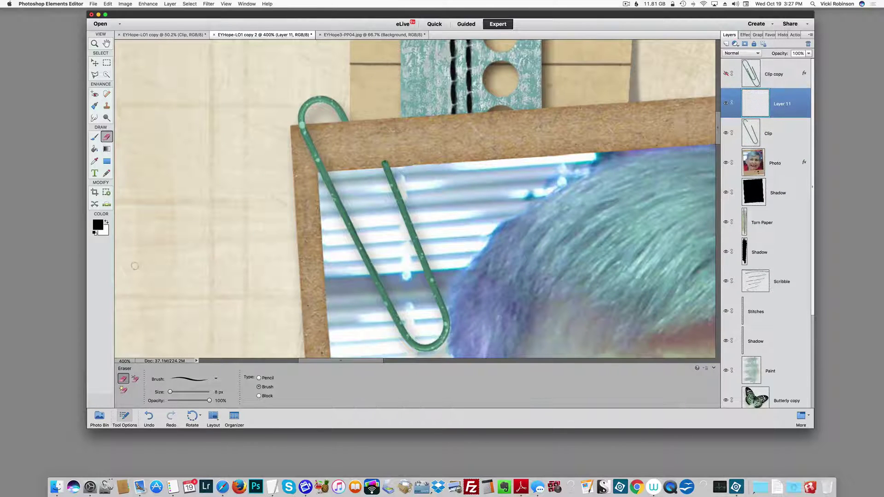
key(b)
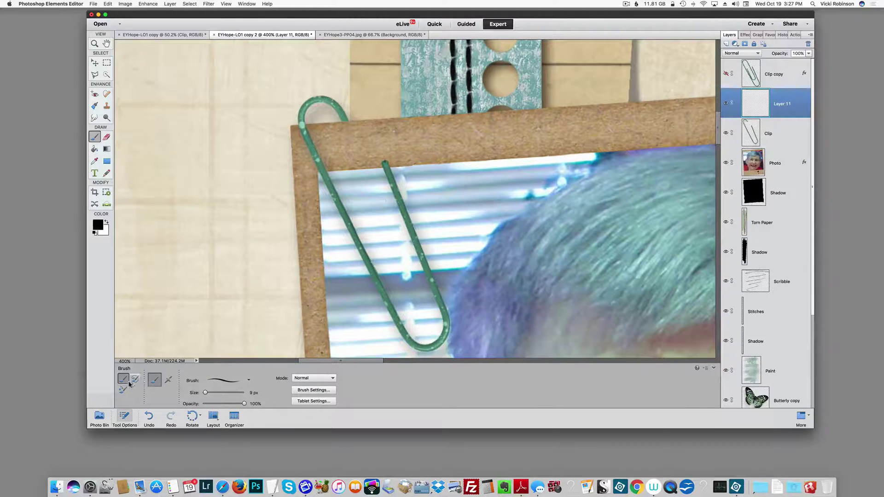
click(248, 380)
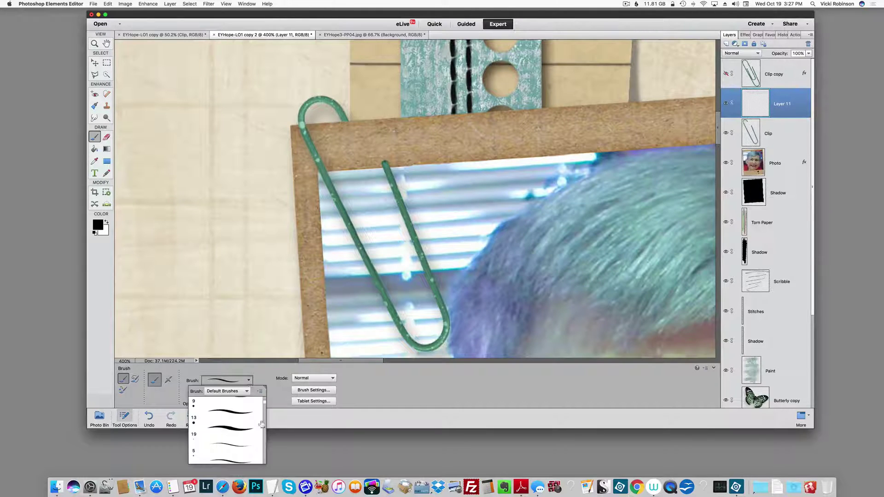
scroll(265, 407, down, 2)
scroll(265, 407, down, 1)
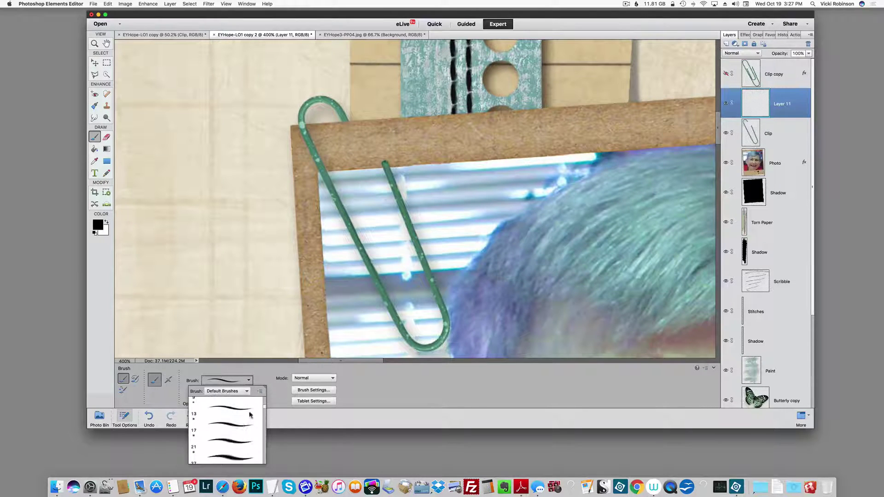
double_click(234, 440)
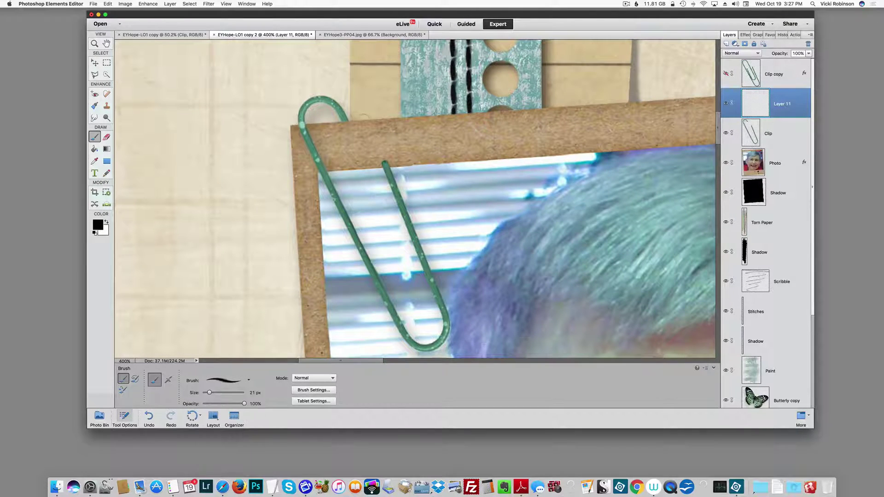
key(bracketright)
key(bracketright)
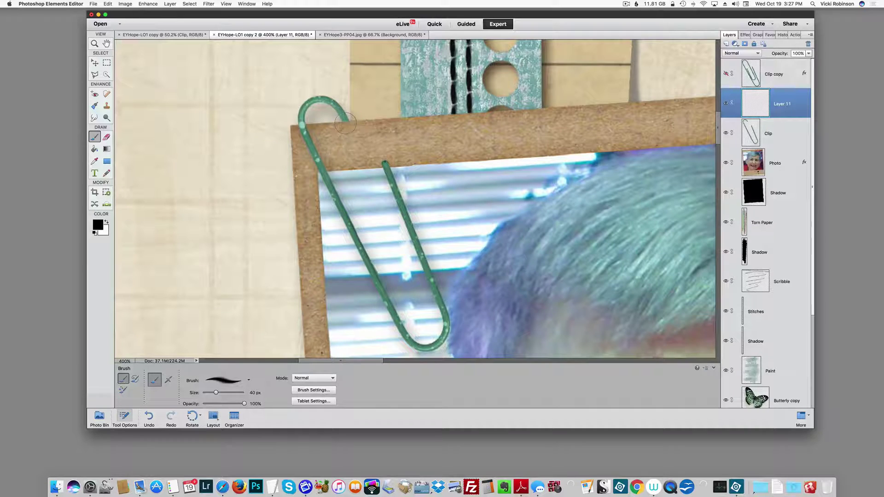
Try a black brush dab where the clip meets the photo's top edge, and undo it.
click(344, 124)
key(super+z)
Choose the soft 65 px default brush, reduce it to 35 px, and dab black where the clip meets the photo's top edge.
click(249, 381)
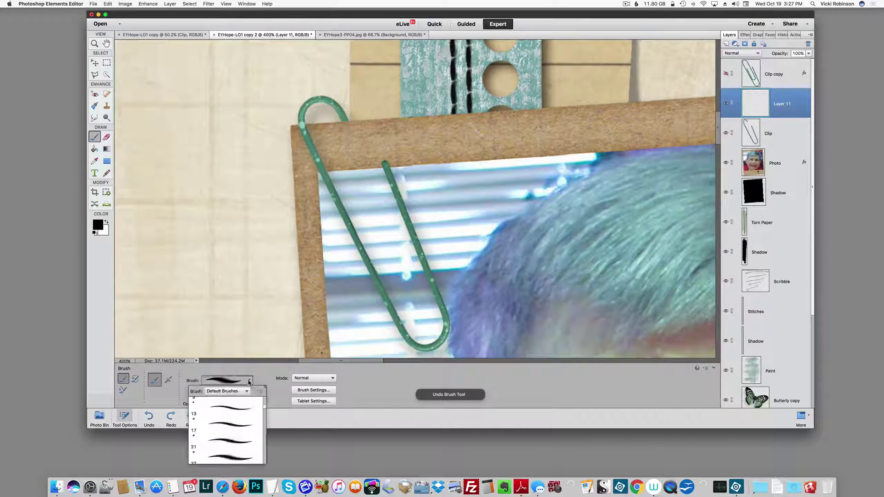
drag(266, 406, 265, 420)
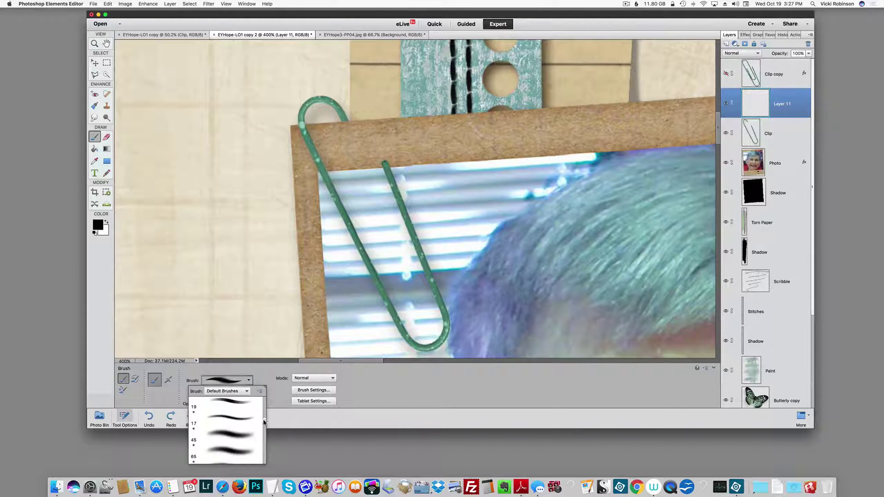
double_click(239, 451)
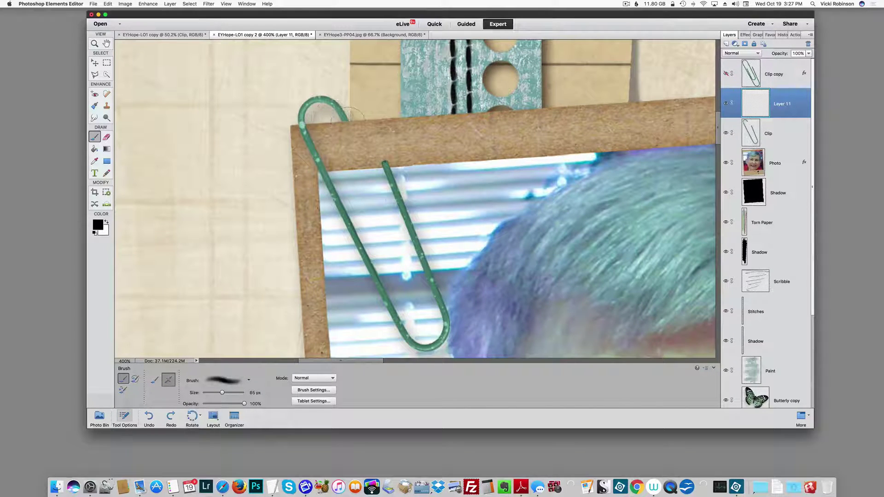
key(bracketleft)
key(bracketleft)
key(bracketleft)
click(345, 121)
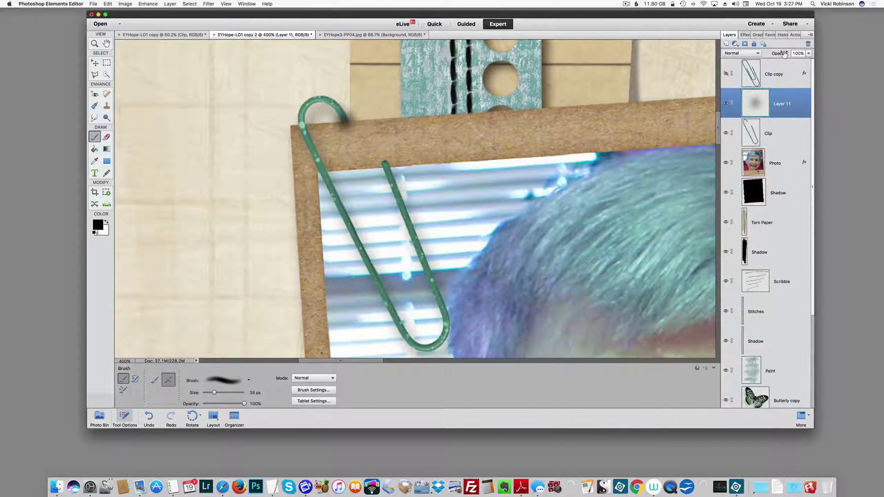
Lower the shading layer's opacity to 56% and clip it to the Clip layer below.
drag(783, 54, 785, 57)
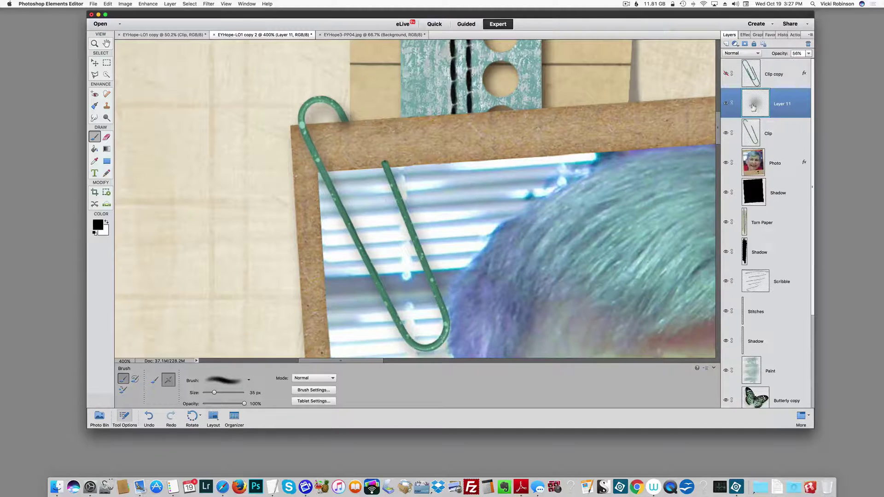
mouse_move(781, 136)
mouse_down()
mouse_move(791, 127)
mouse_move(785, 121)
mouse_up()
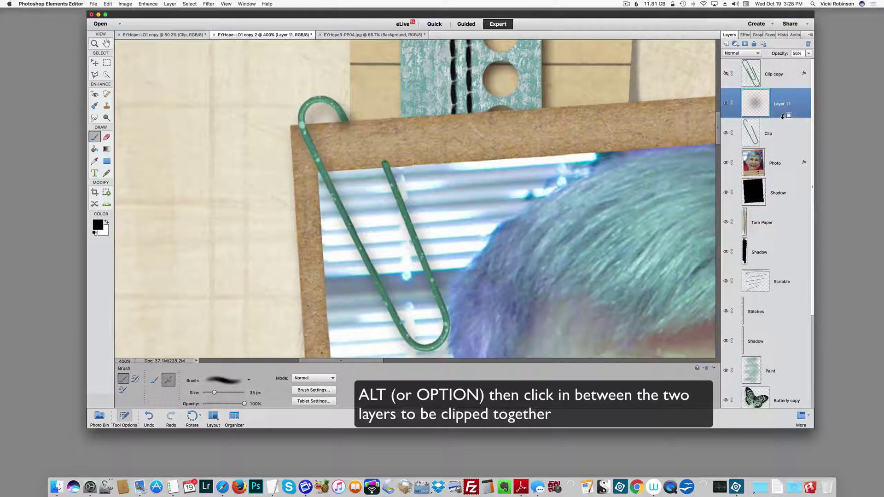
alt+click(782, 116)
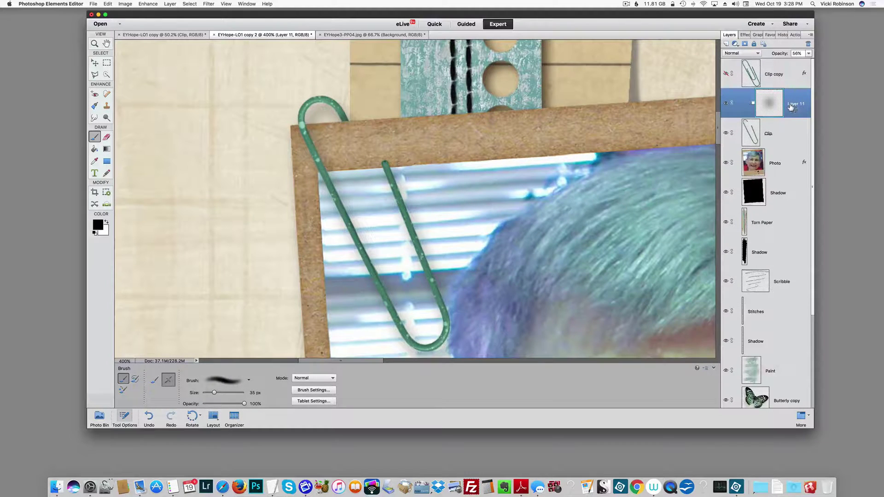
Examine the clip on the photo in the EYHope-LO1 copy document at 200% and return to EYHope-LO1 copy 2.
click(187, 35)
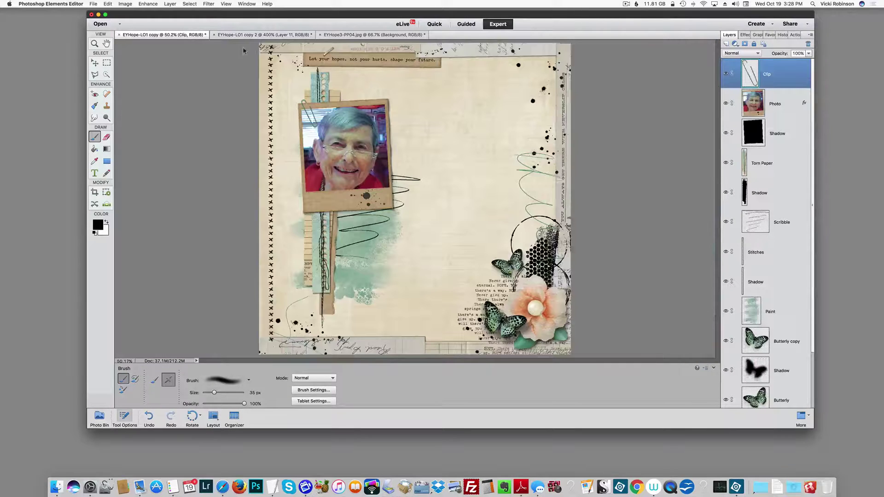
key(super+alt+0)
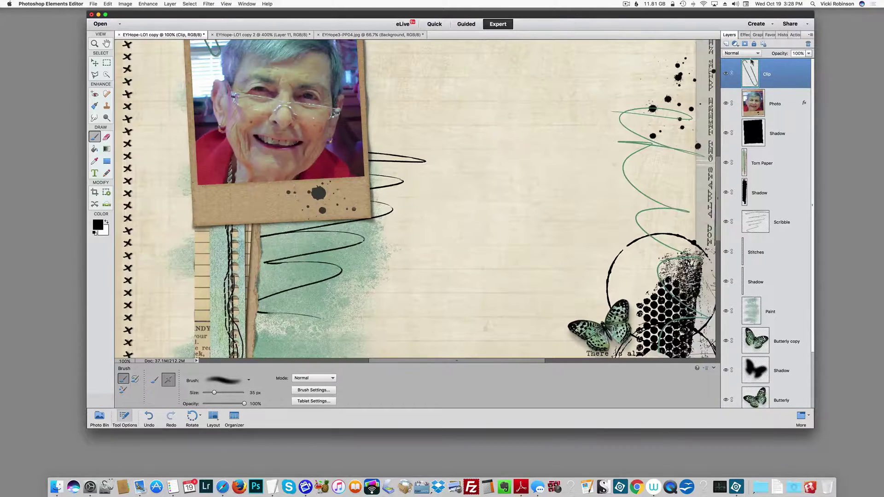
scroll(717, 180, up, 6)
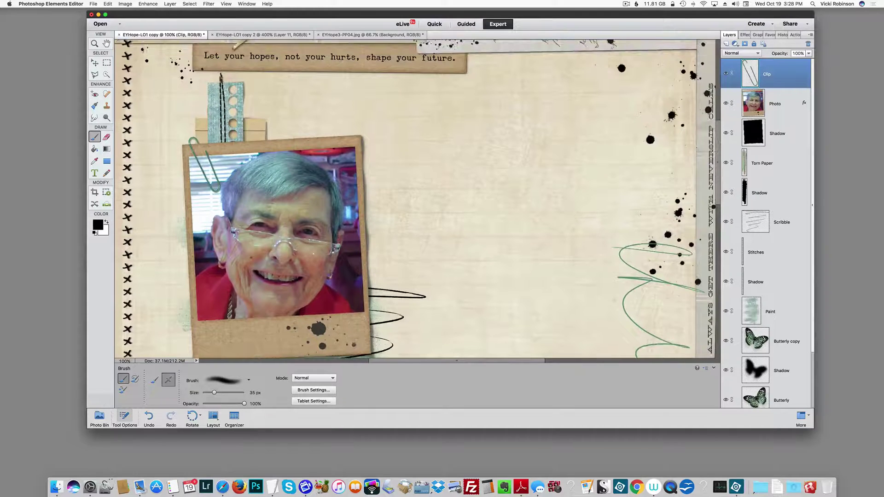
key(super+equal)
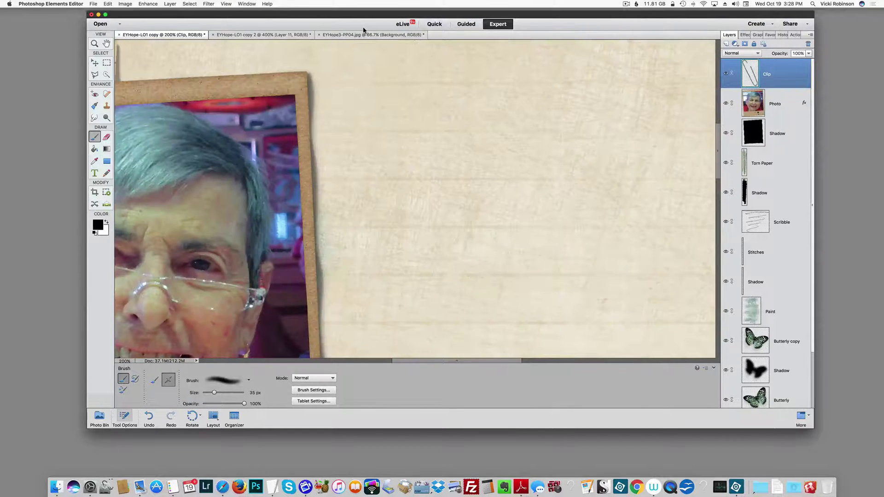
drag(393, 363, 334, 364)
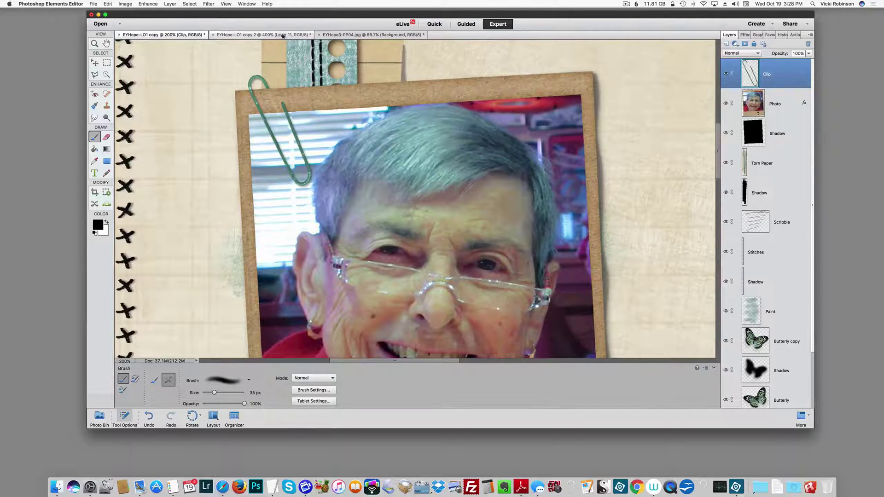
click(279, 35)
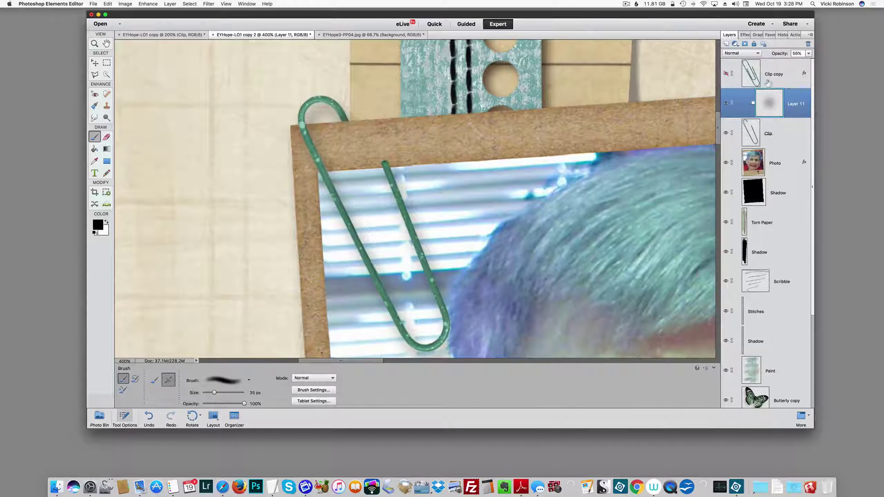
Select the Photo layer and set up the Burn tool with the Shadows range and a 26 px brush.
click(752, 136)
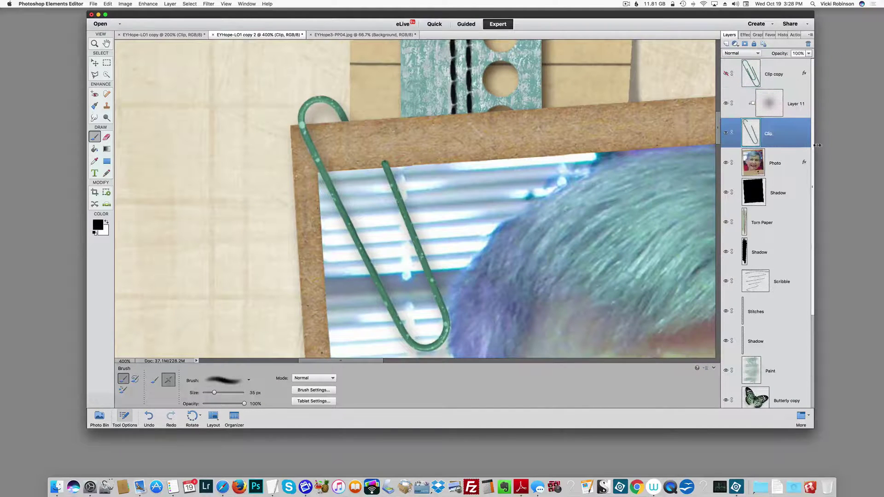
click(777, 165)
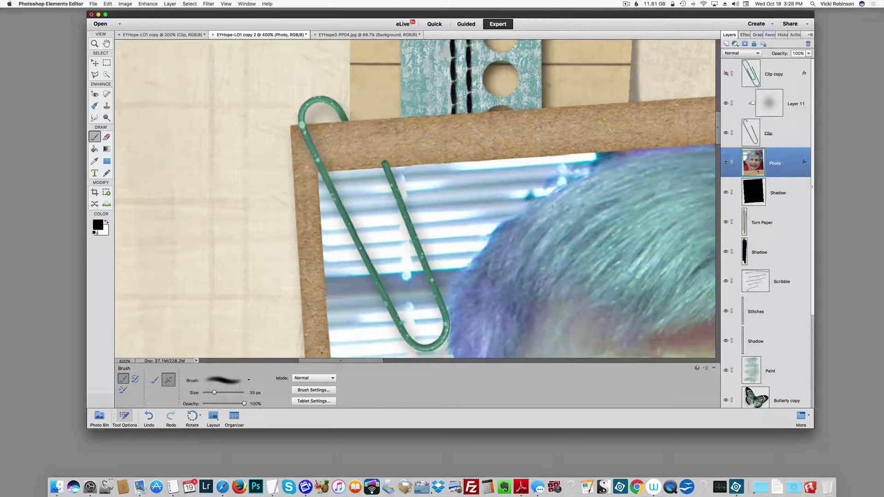
click(106, 118)
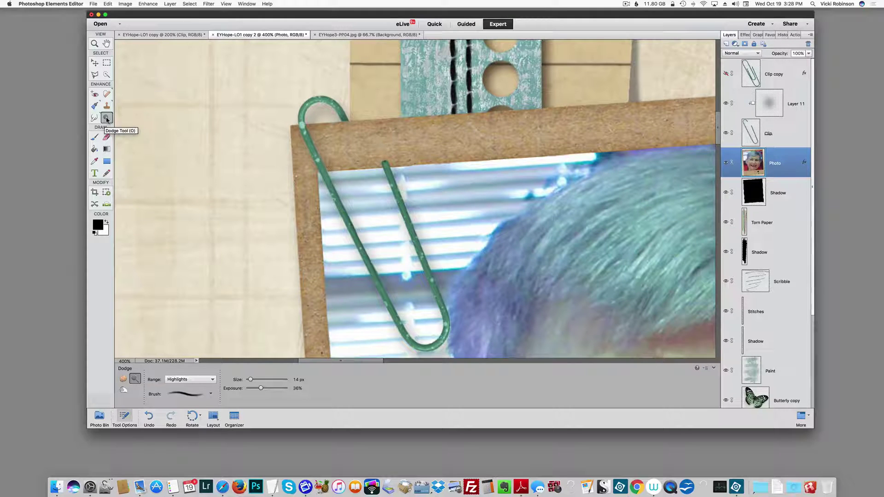
click(123, 389)
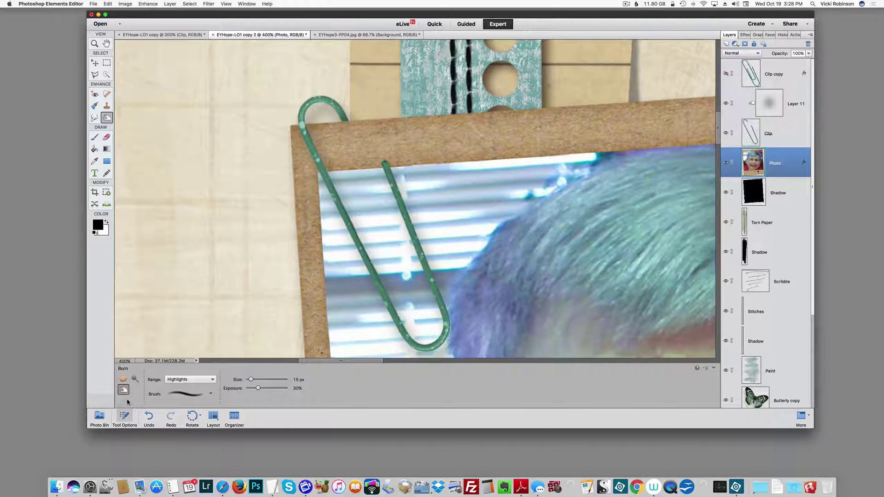
click(213, 380)
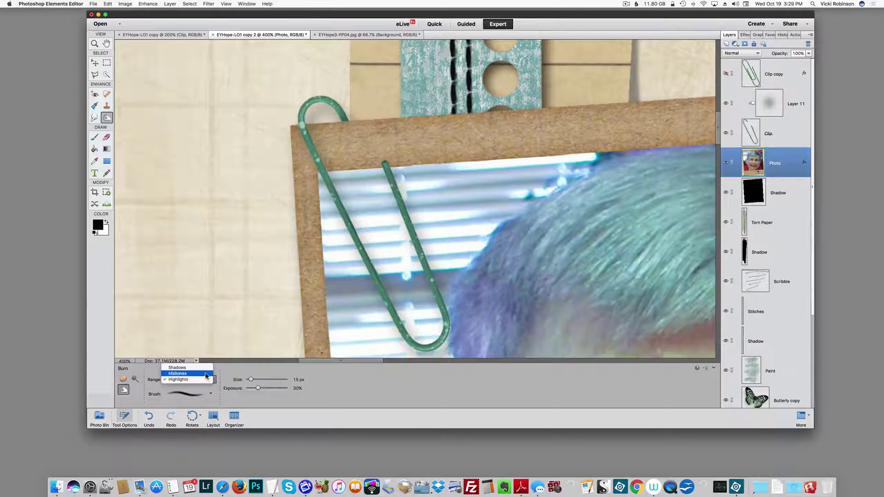
click(177, 367)
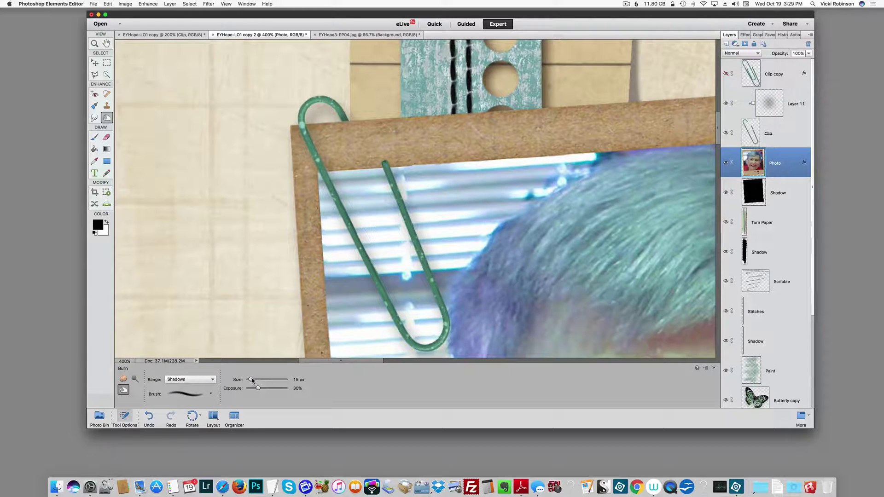
drag(251, 381, 257, 380)
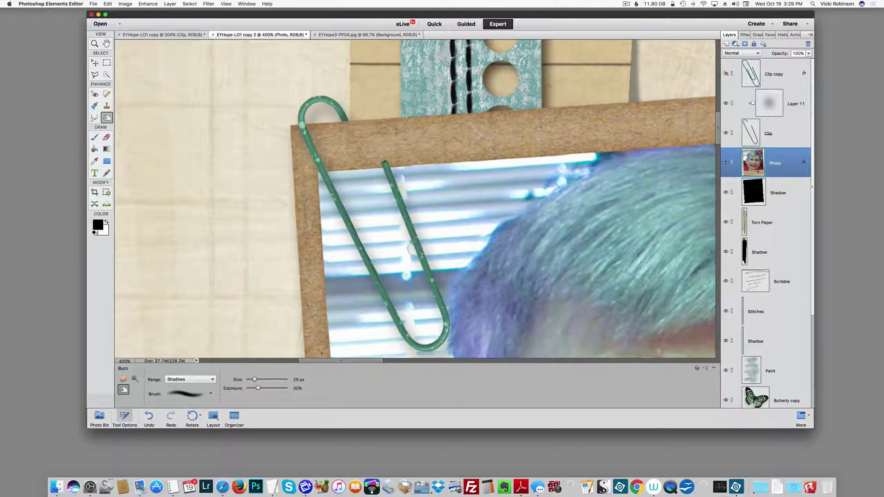
Switch to the Dodge tool, enlarge its brush to 22 px, and reduce it by two increments.
click(134, 379)
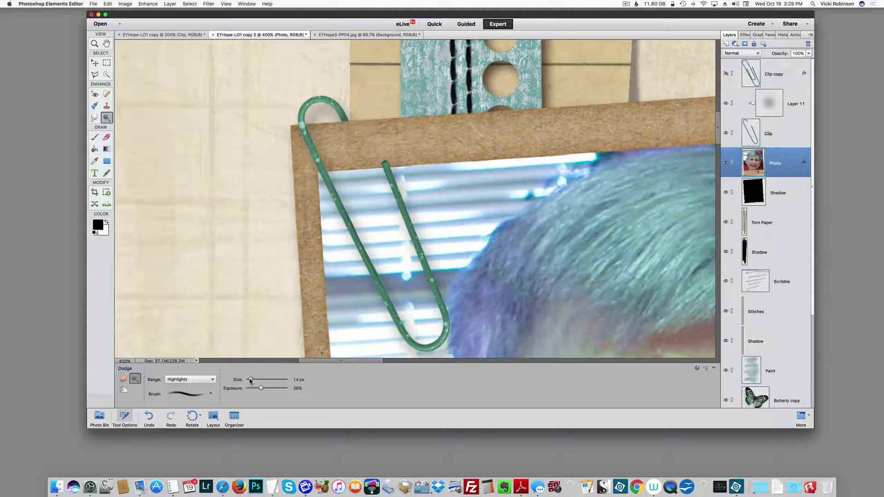
drag(252, 380, 253, 381)
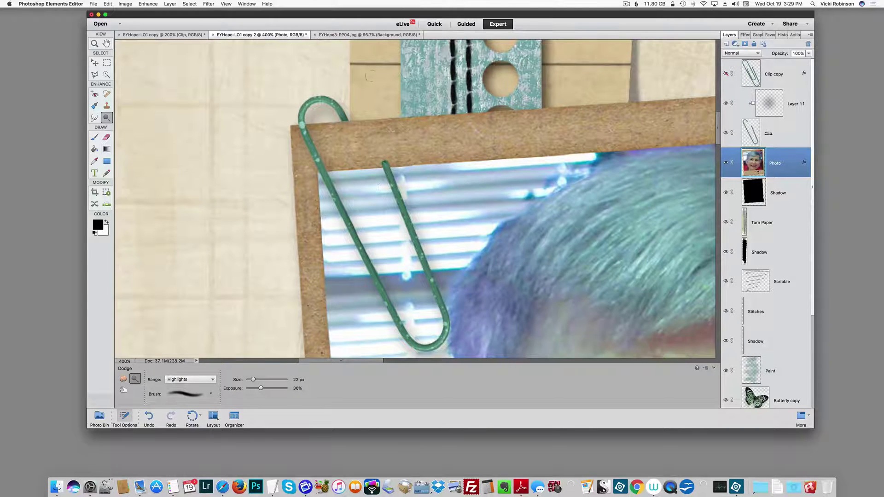
key(bracketleft)
key(bracketleft)
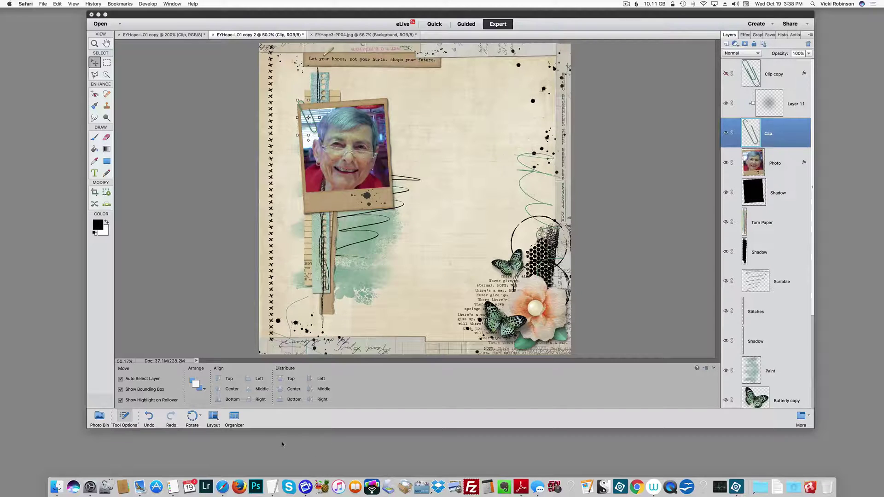
Switch to Safari to view the Shadow Magic Pro product page, and put the browser window away.
click(222, 487)
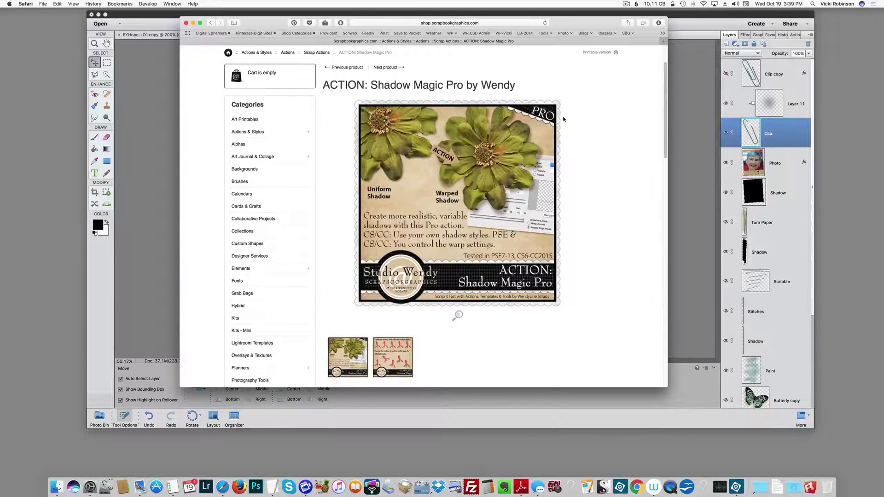
click(193, 22)
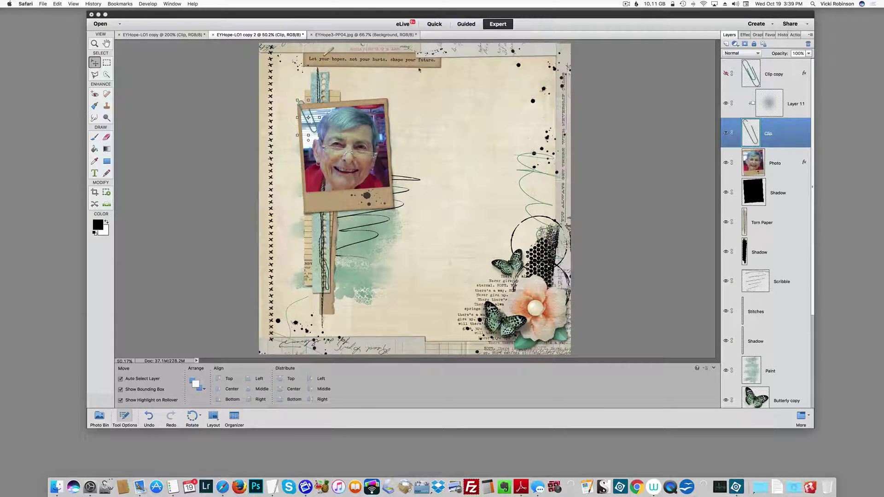
Select the orange flower in EYHope3-PP04.jpg and run the WZ_ShadowMagicPro_Flower action on it, continuing past its instructions.
click(395, 36)
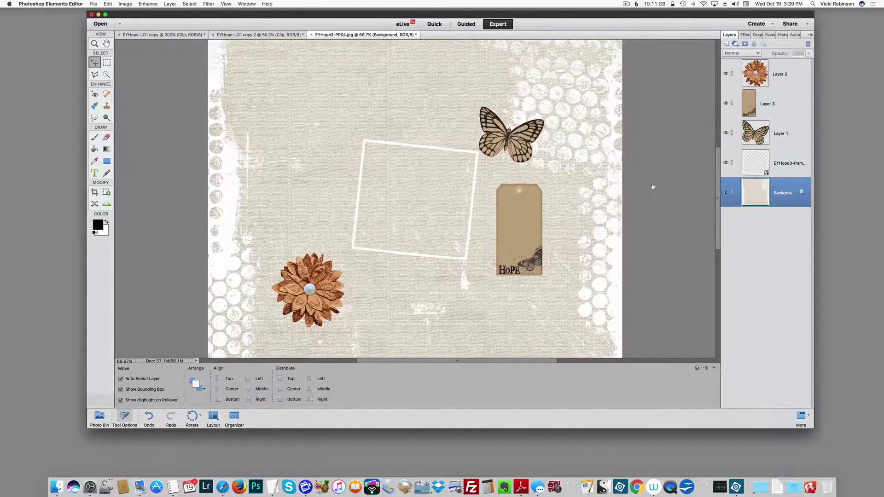
click(311, 283)
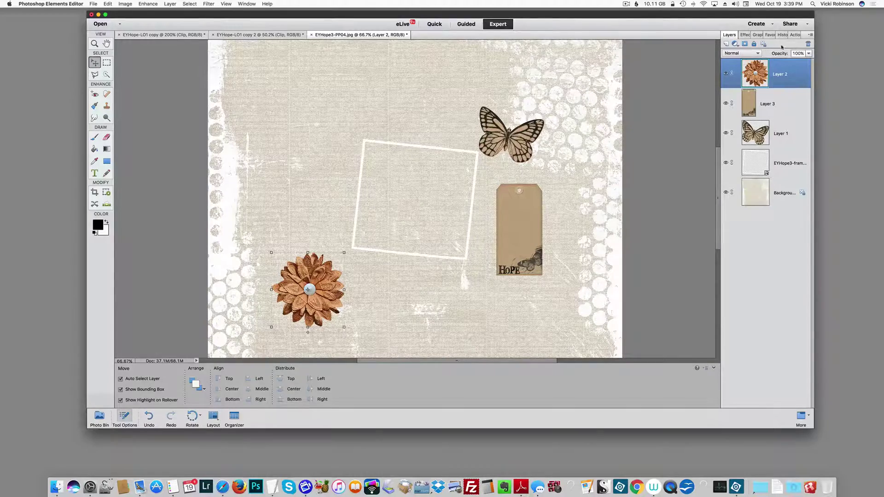
click(797, 35)
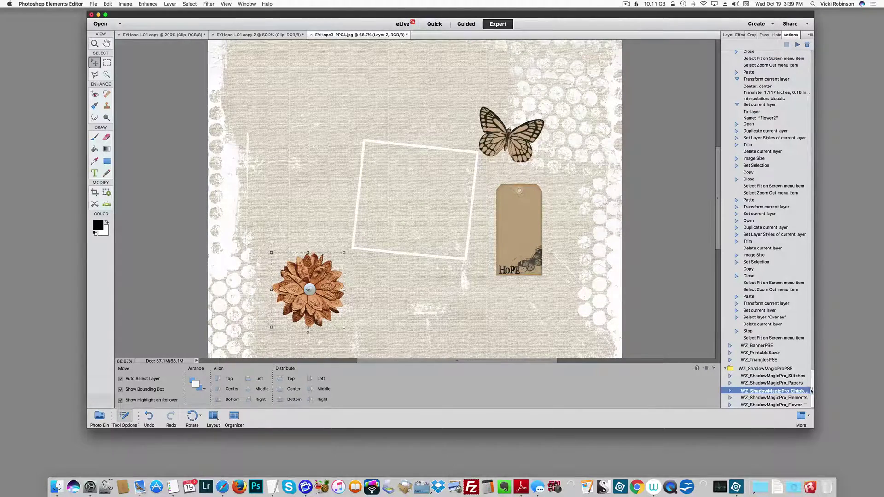
click(796, 405)
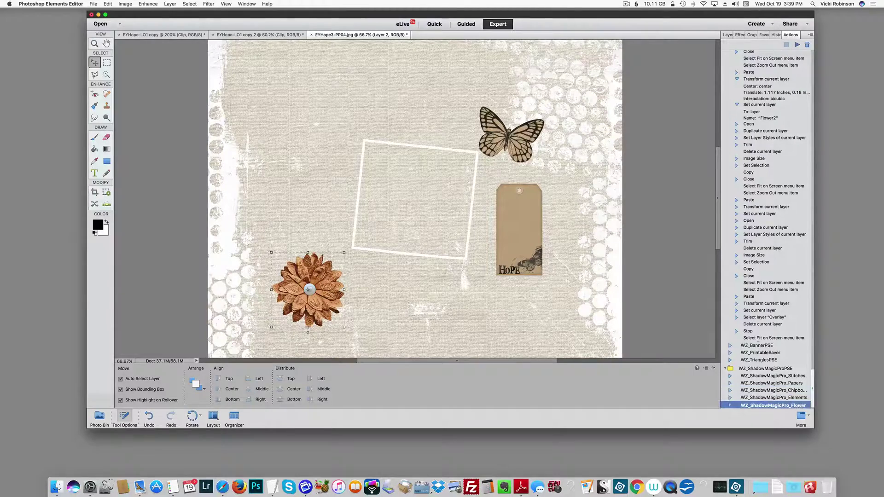
click(797, 45)
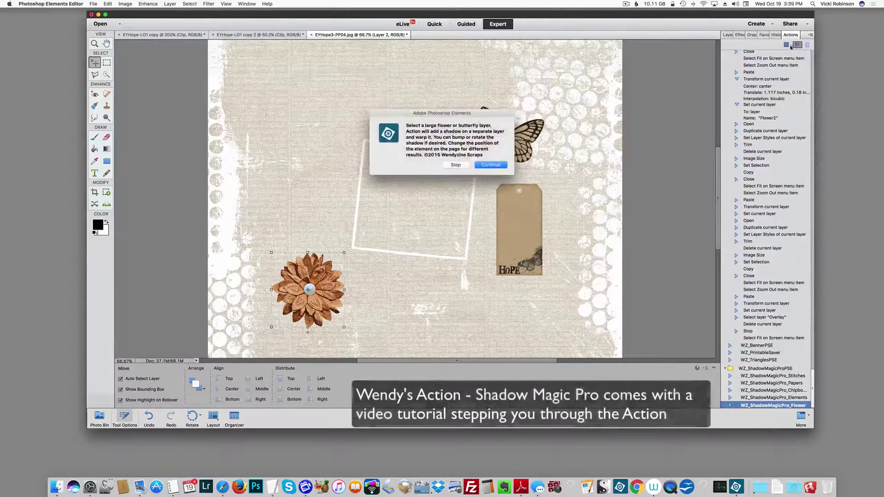
click(492, 165)
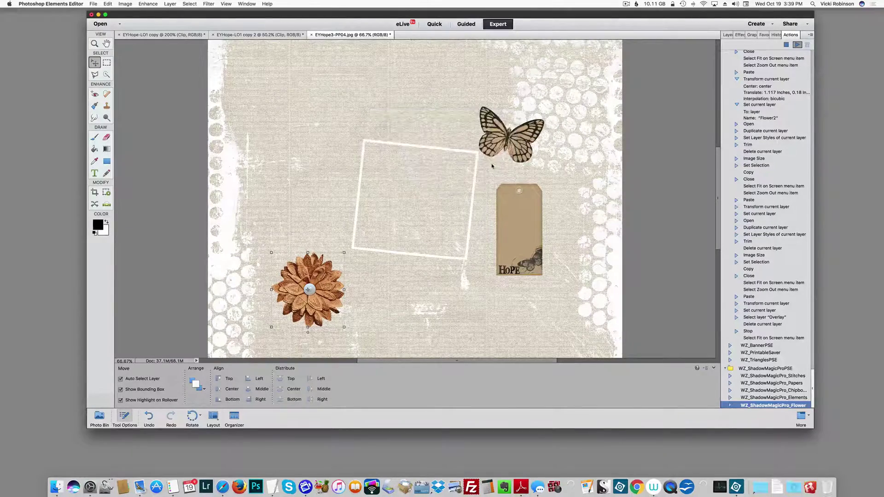
Fill the flower's shadow with color #3e2814 in Linear Burn mode at 100% opacity and accept the Wave filter's default settings.
click(459, 215)
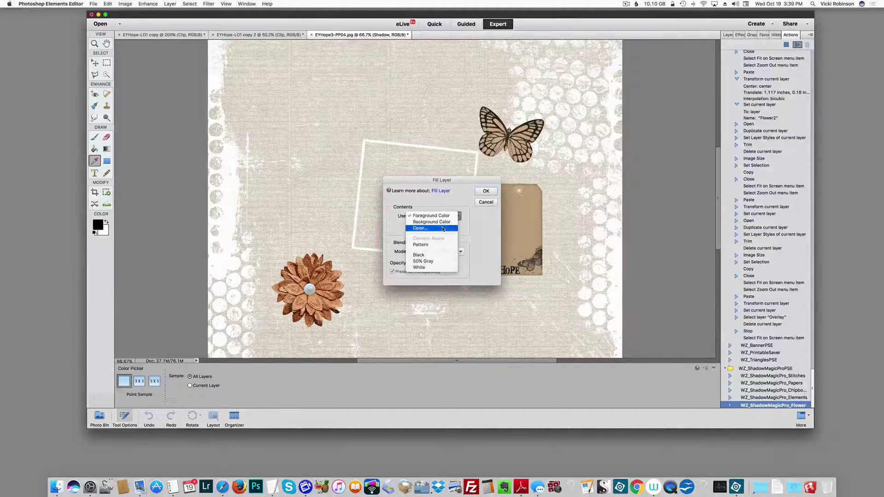
click(441, 226)
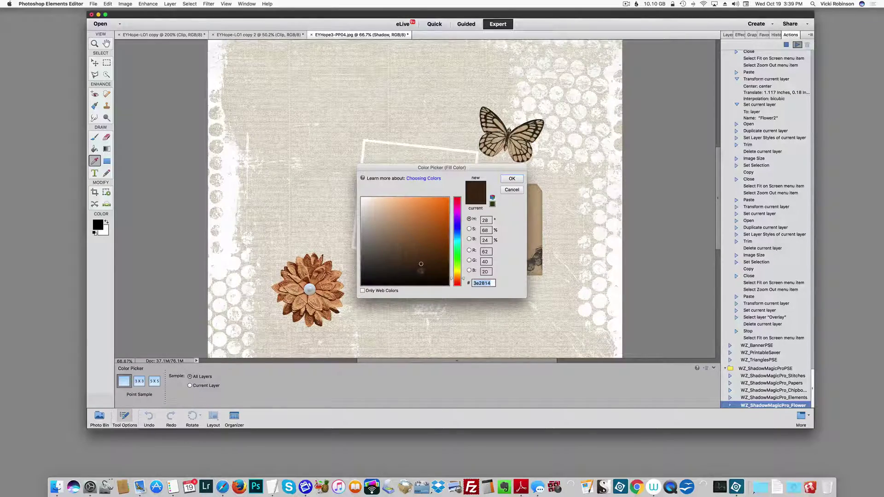
click(511, 178)
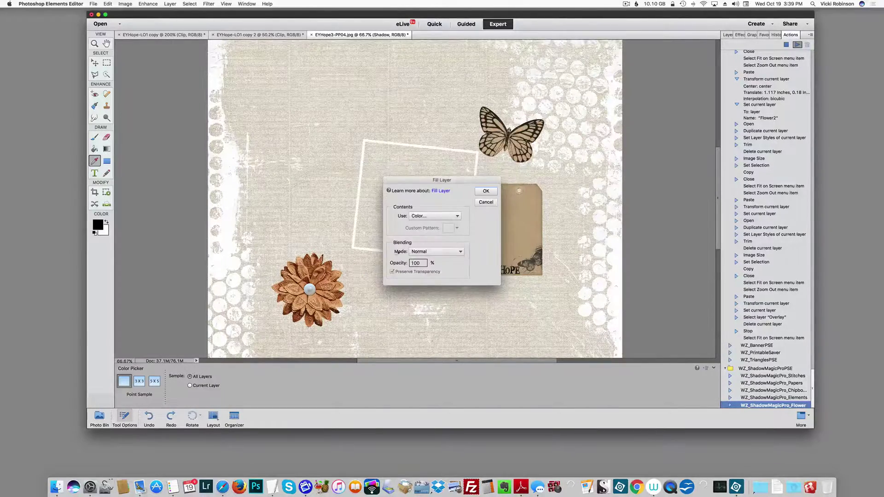
click(460, 251)
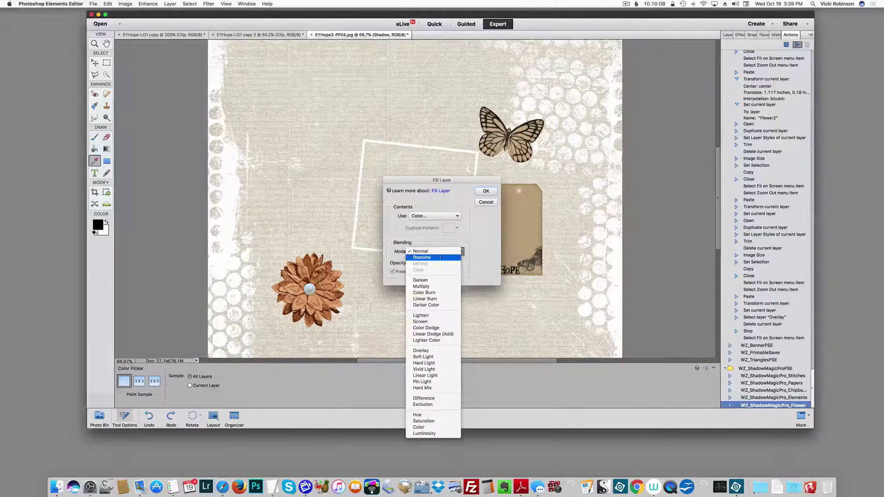
click(424, 299)
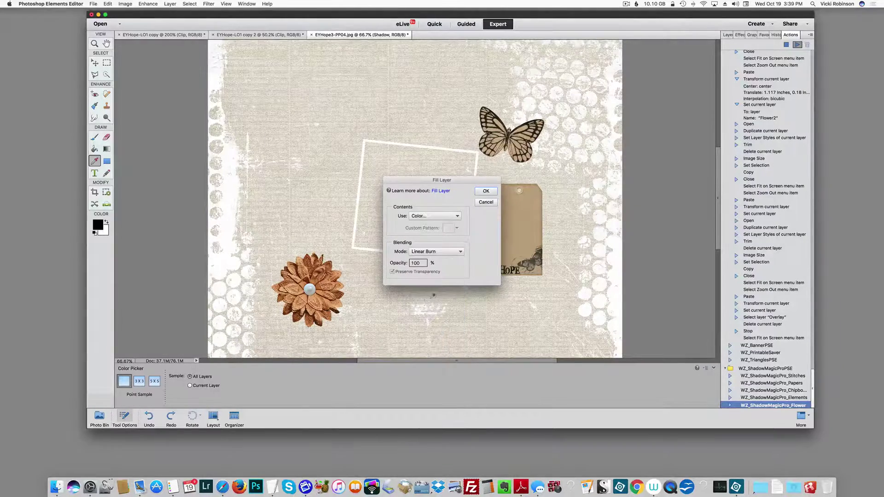
click(486, 192)
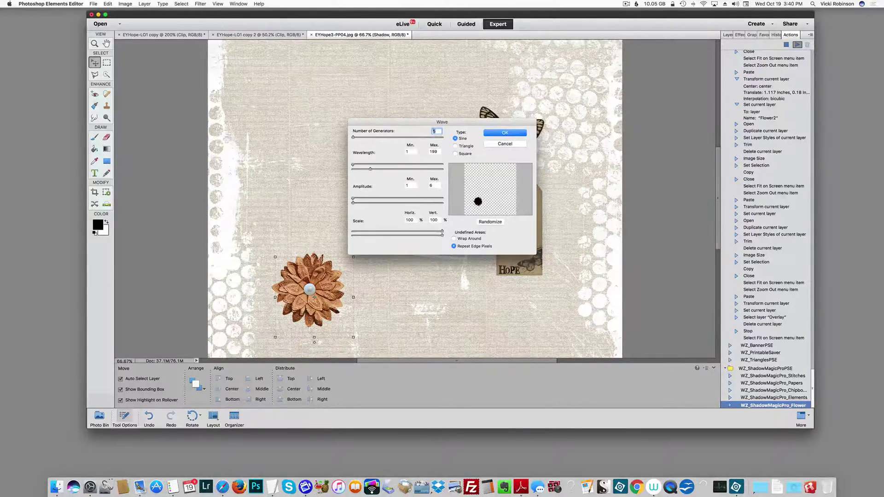
click(504, 133)
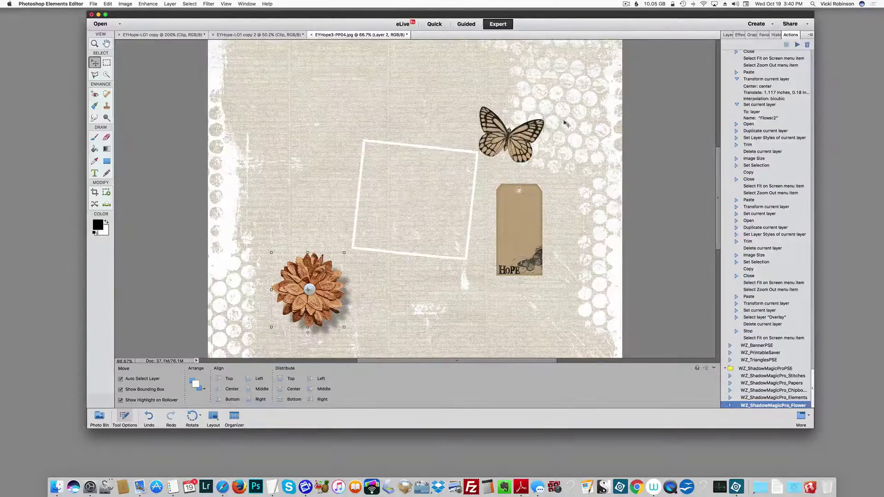
Move the flower's Shadow layer up and inward so it sits closer beneath the flower, and lower the shadow's opacity.
click(727, 35)
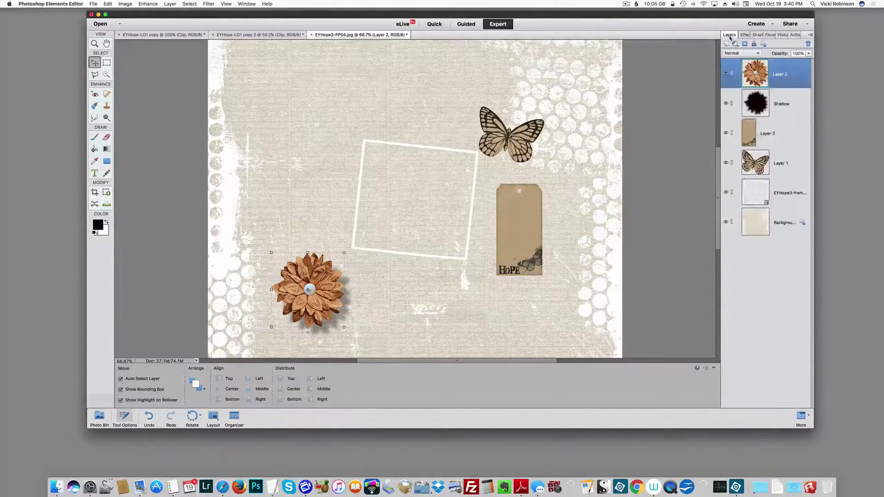
click(726, 74)
click(726, 74)
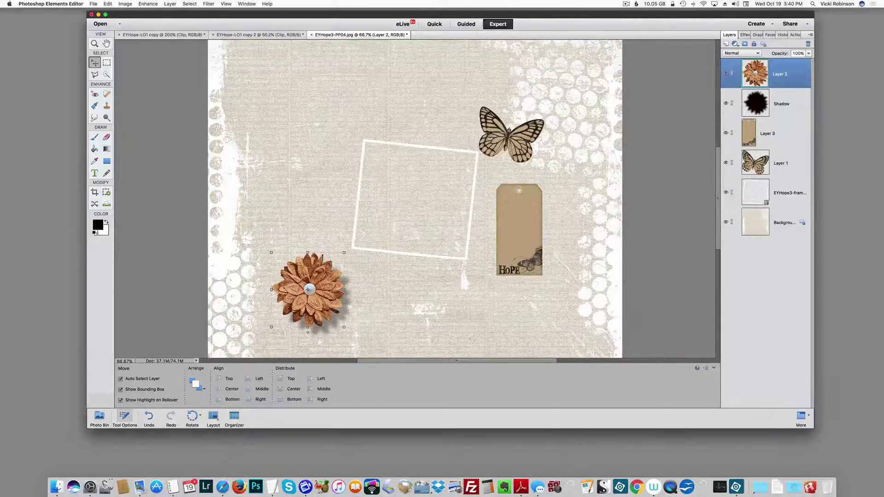
click(785, 110)
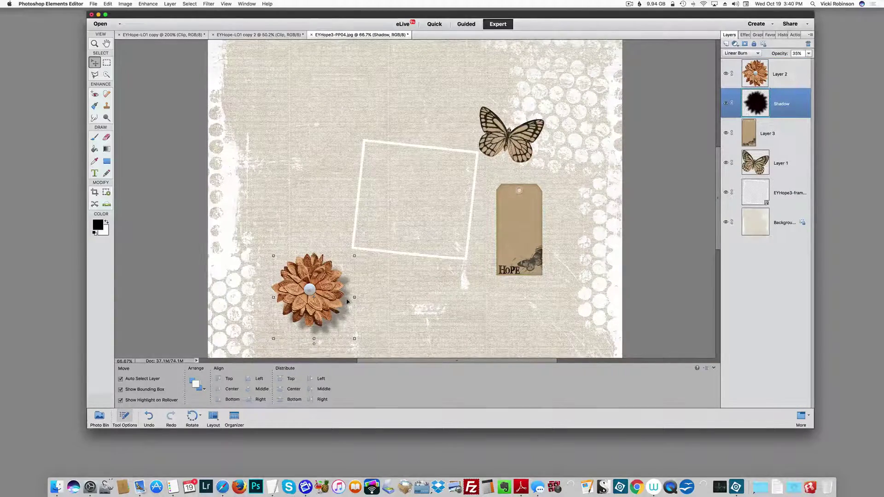
drag(347, 300, 343, 296)
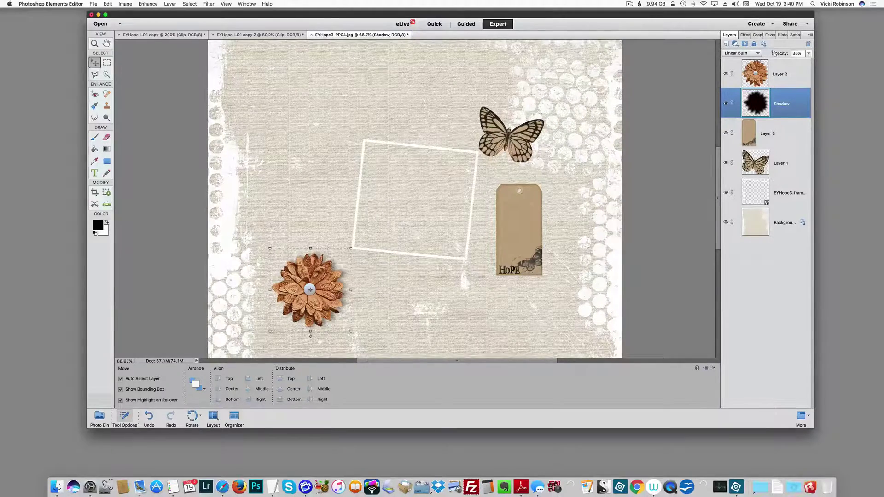
drag(781, 54, 762, 54)
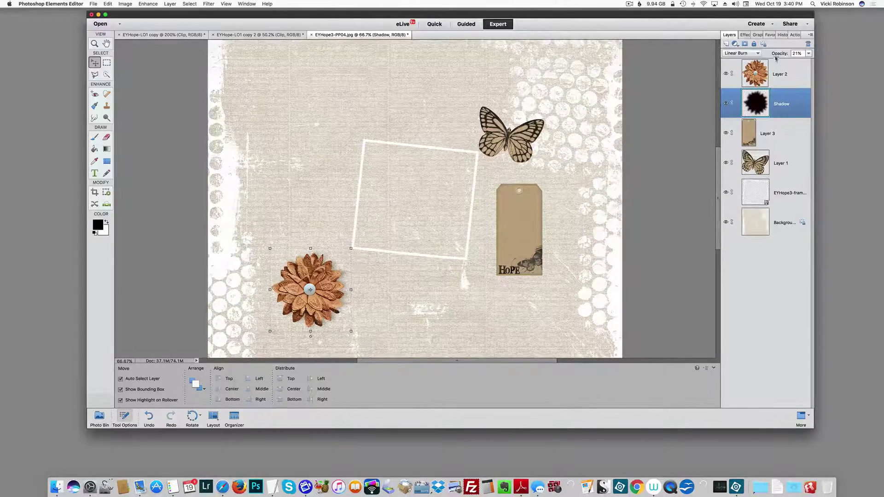
drag(775, 54, 779, 53)
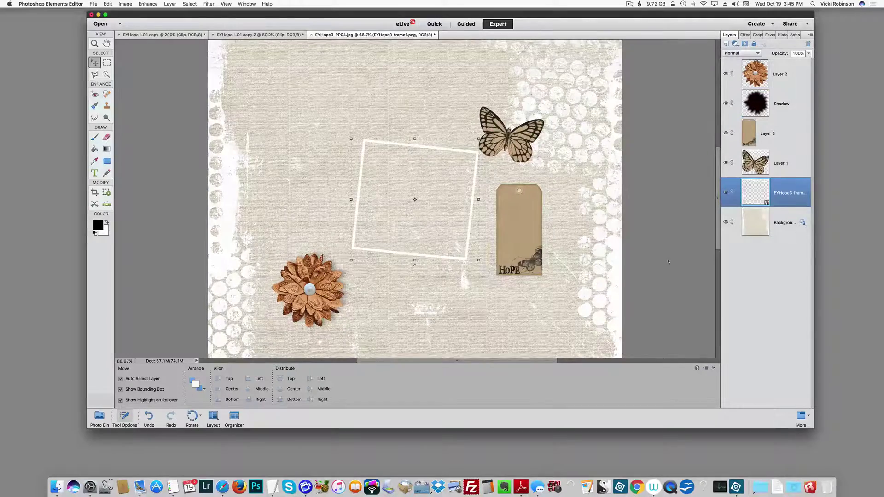
Select the white frame's layer and run the WZ_ShadowMagicPro_Papers action on it, continuing past both instruction messages.
click(596, 161)
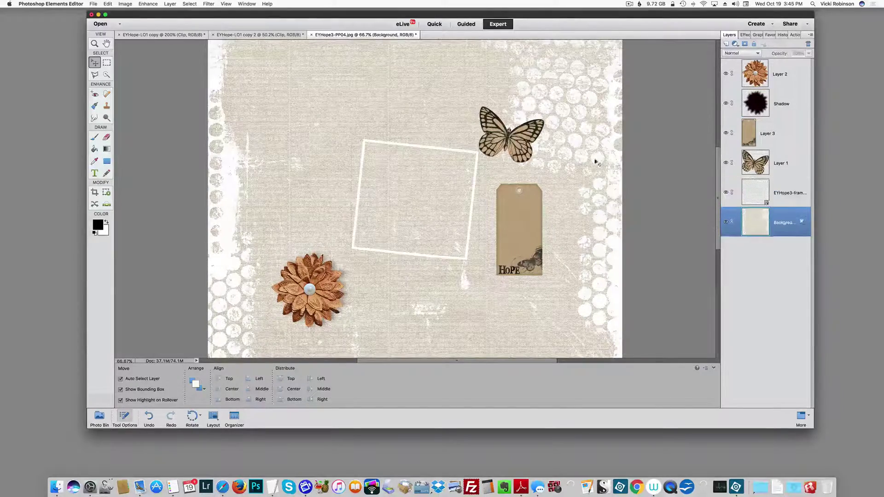
click(794, 198)
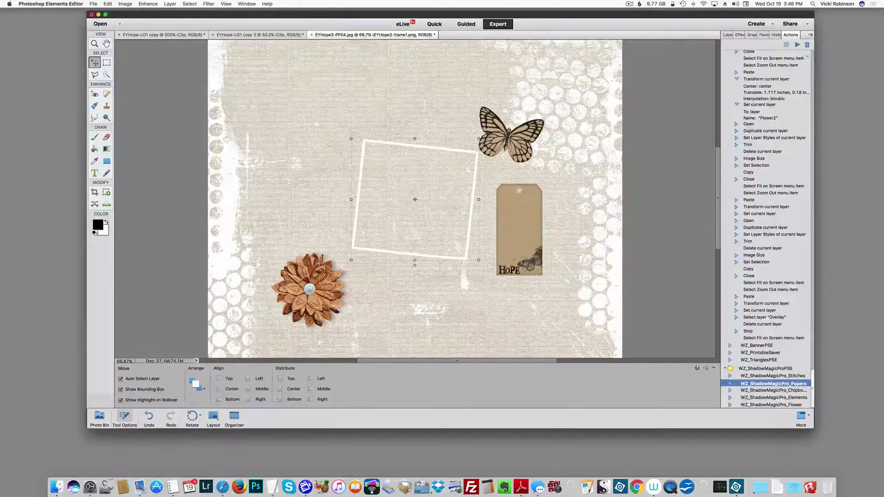
click(796, 45)
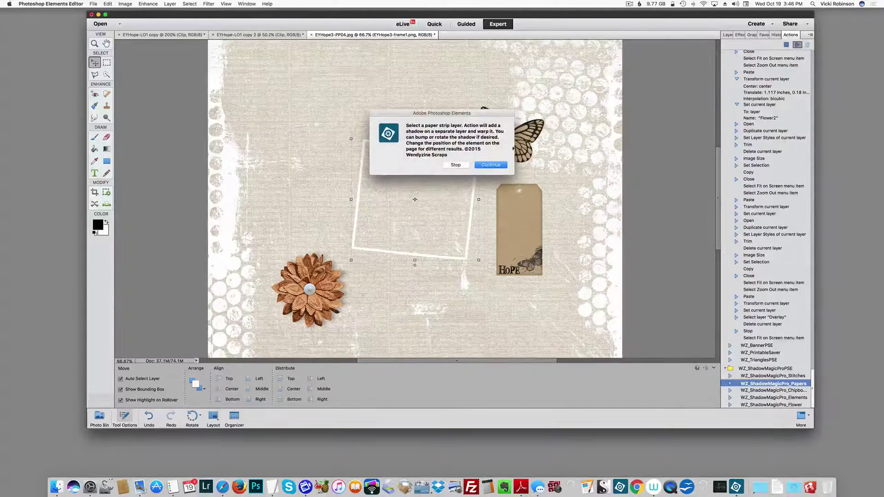
click(490, 165)
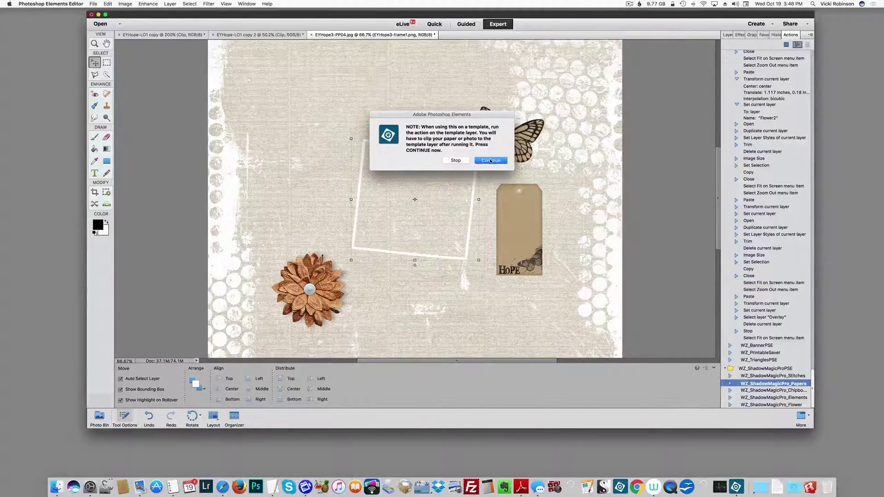
click(490, 160)
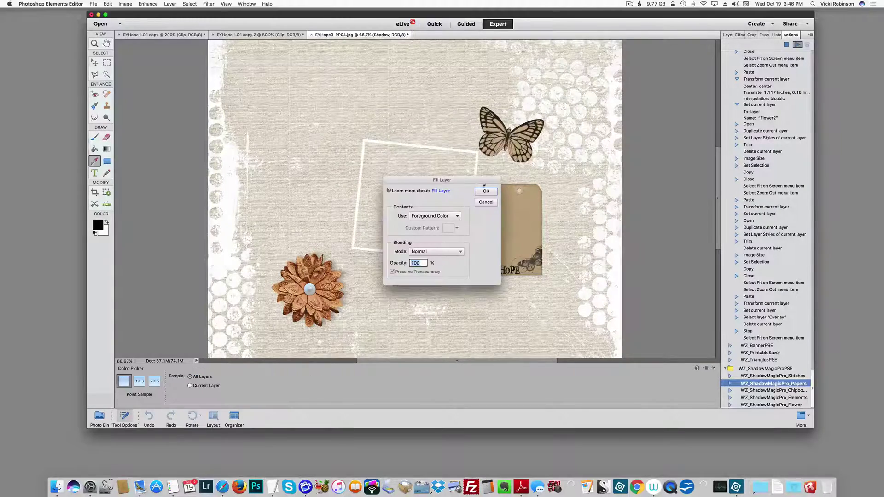
Fill the frame's shadow with color #3e2814 in Linear Burn mode at 100% opacity and accept the default Wave settings.
click(458, 215)
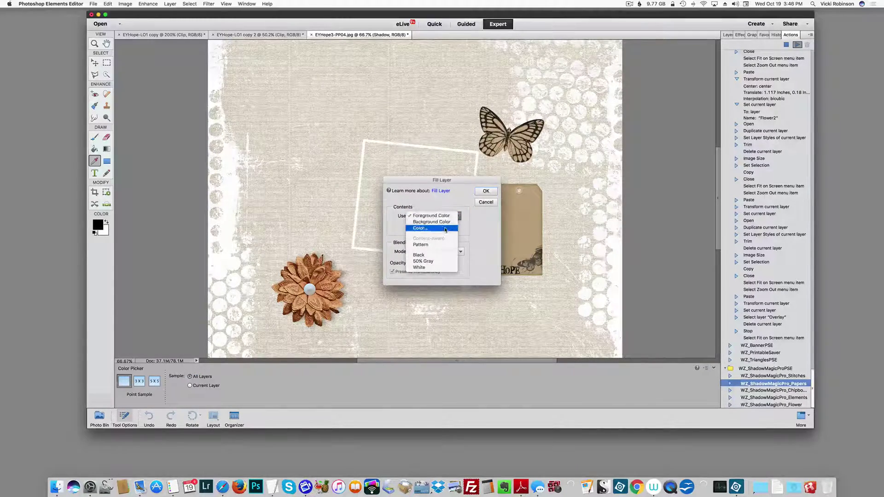
click(428, 229)
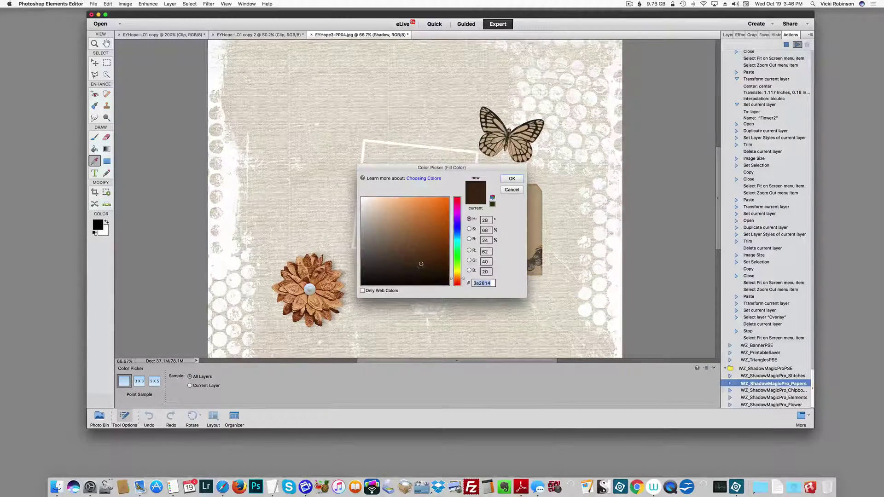
click(512, 178)
click(458, 251)
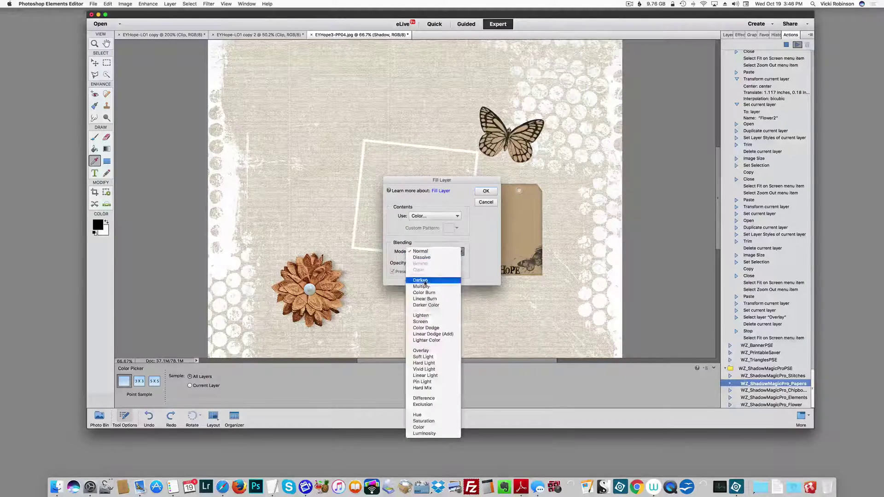
click(425, 299)
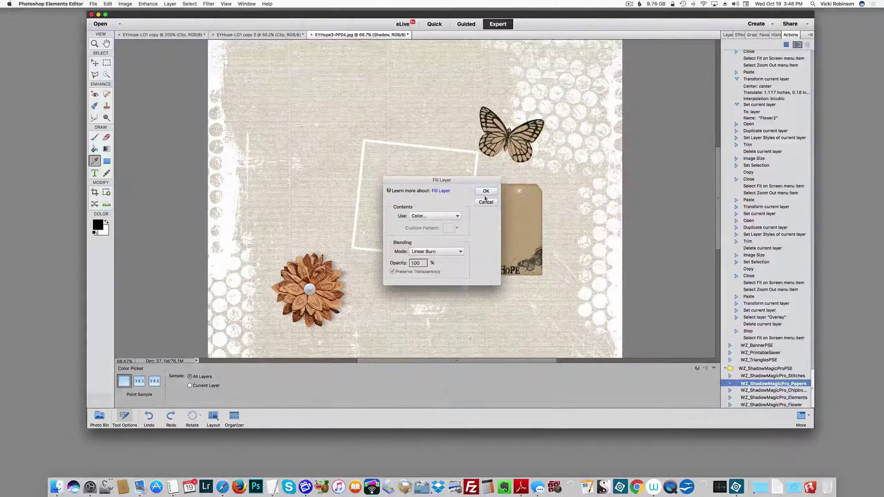
click(486, 191)
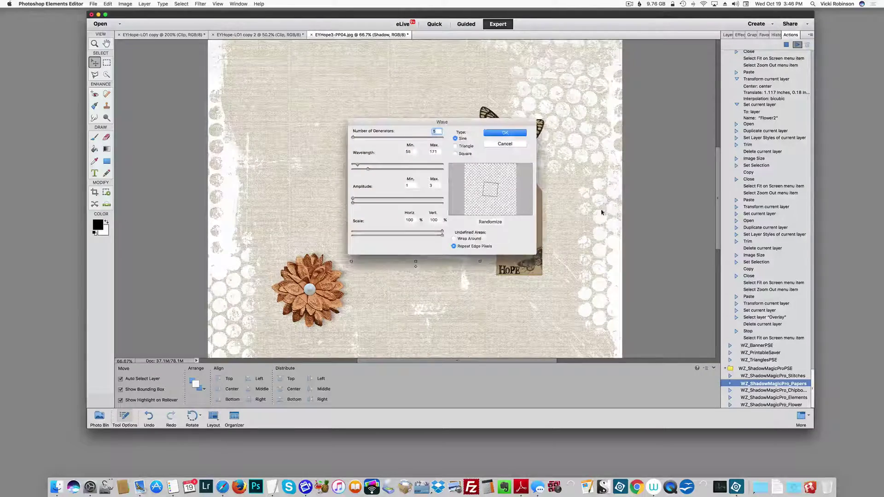
click(511, 134)
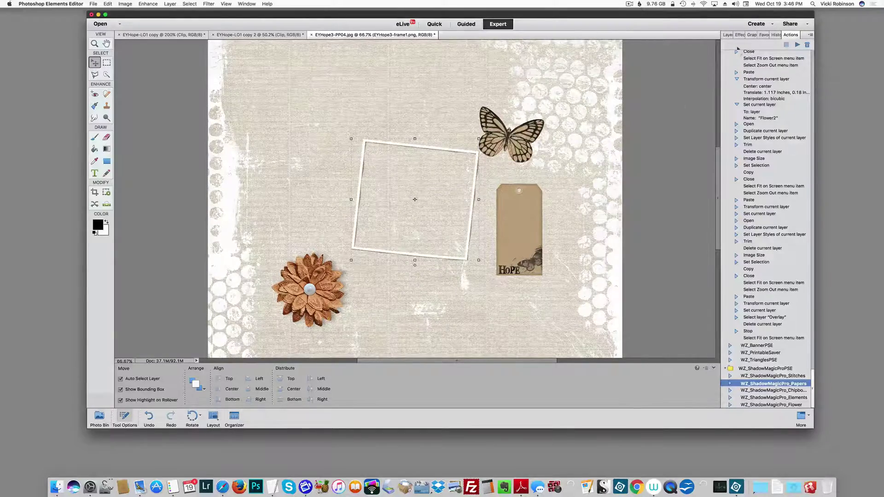
Smudge the lower-right corner of the frame's Shadow layer with a 200 px Smudge brush at 50% strength.
click(727, 35)
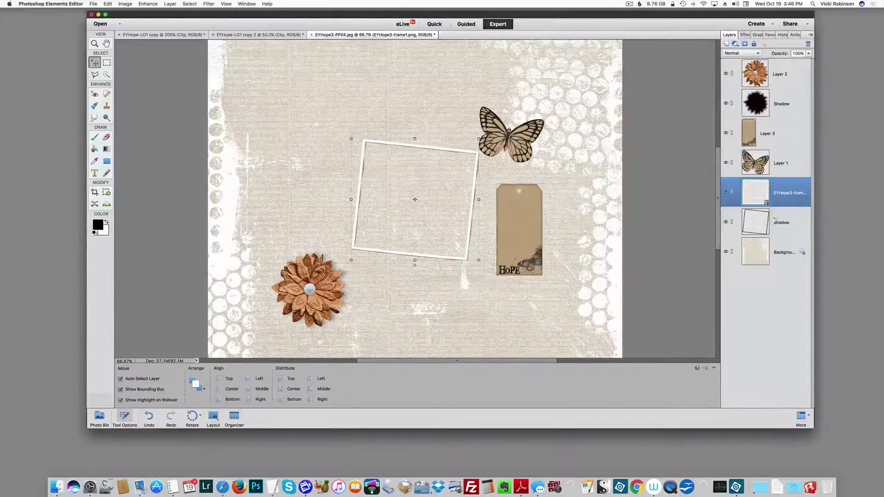
click(790, 229)
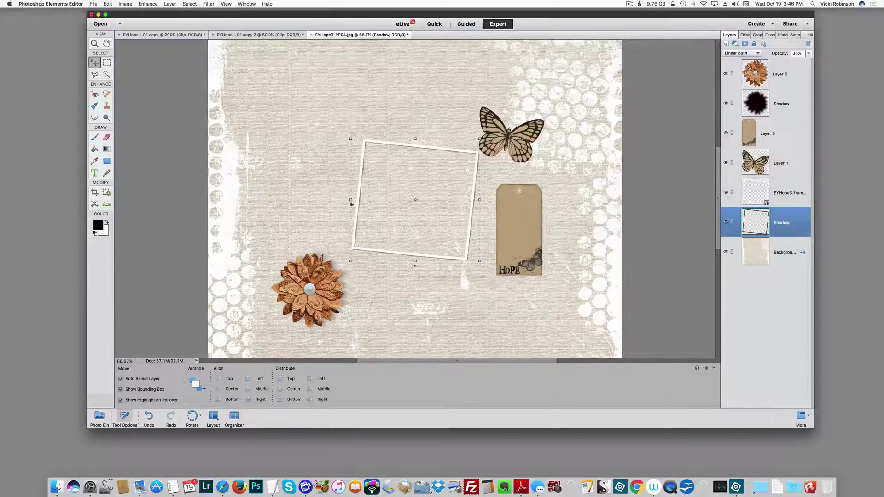
click(94, 118)
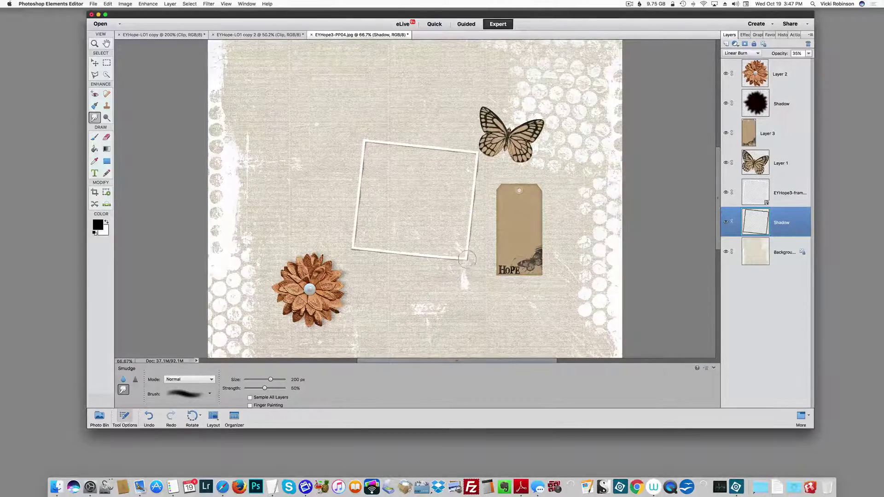
drag(467, 256, 463, 256)
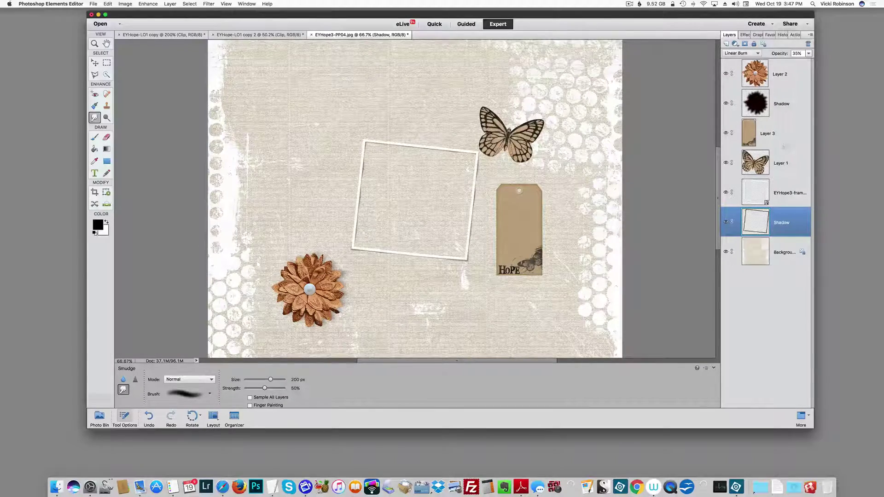
Run the WZ_ShadowMagicPro_Papers action on the tag's layer, continuing past both instruction messages.
click(782, 139)
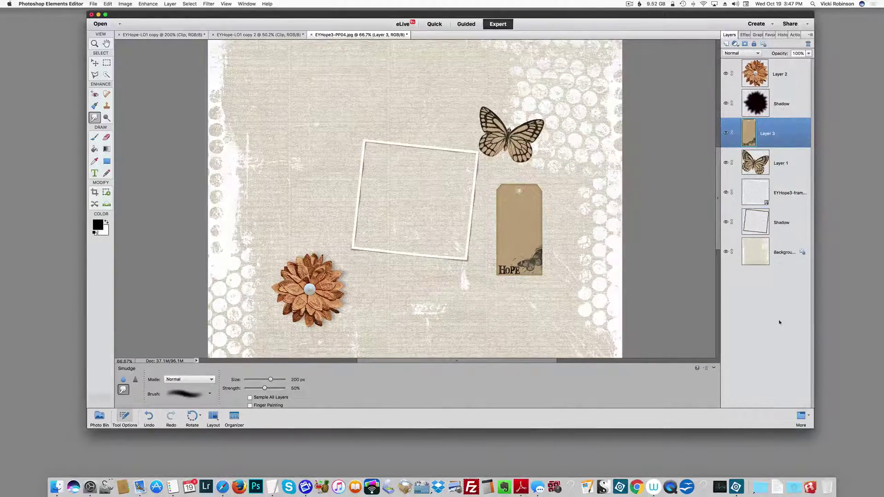
click(795, 35)
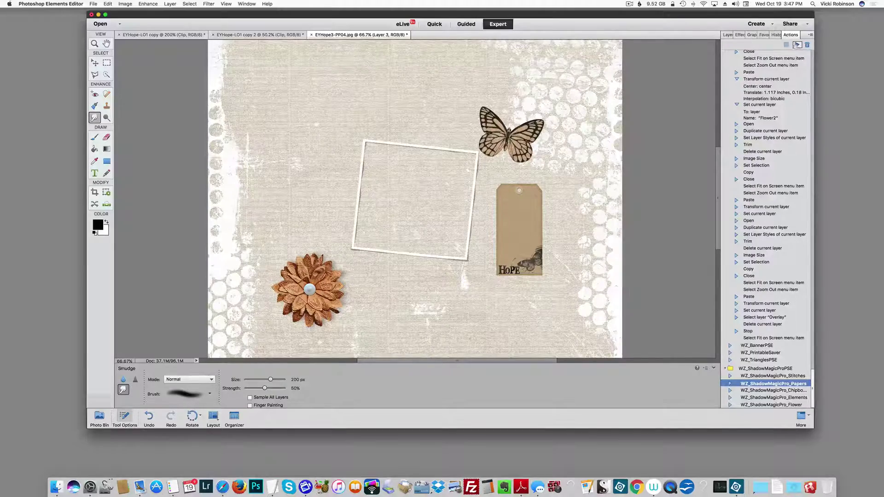
click(796, 45)
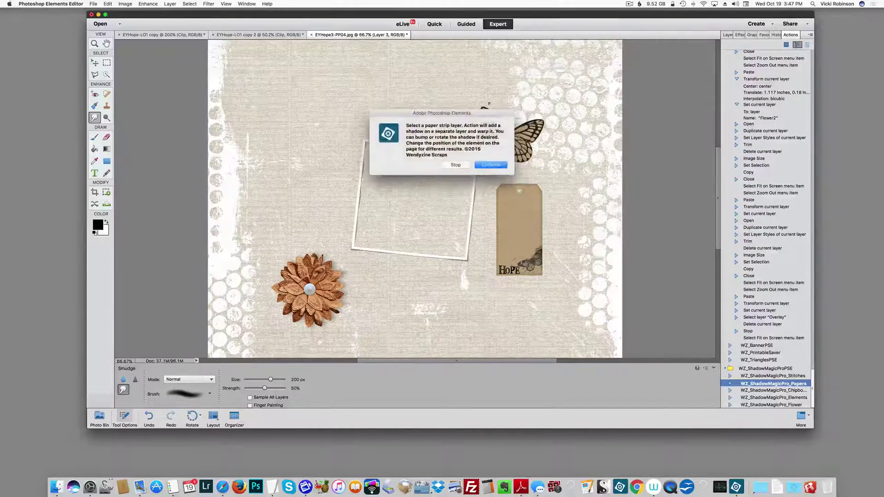
click(490, 164)
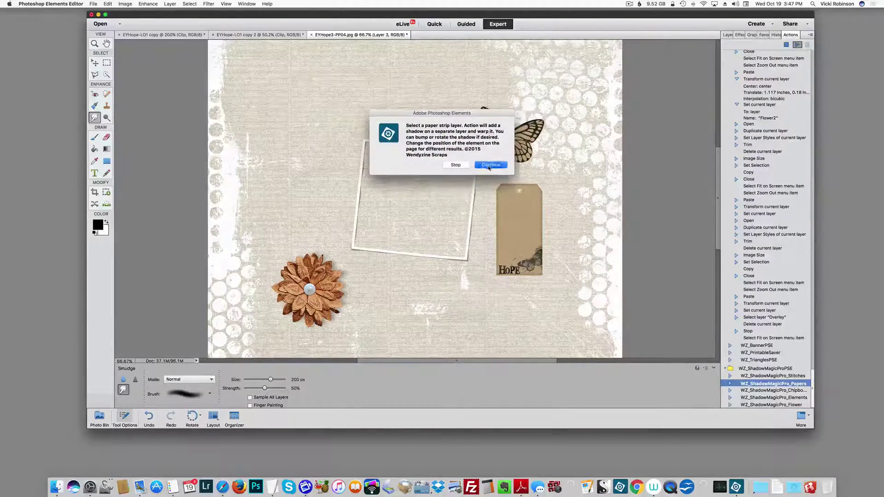
click(490, 160)
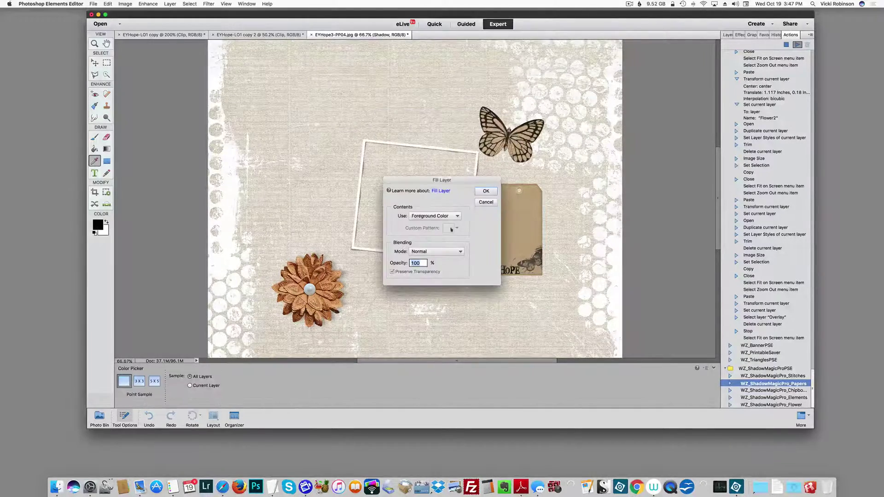
Fill the tag's shadow with the foreground color in Normal mode at 100% opacity and apply Wave with 24 generators.
click(485, 191)
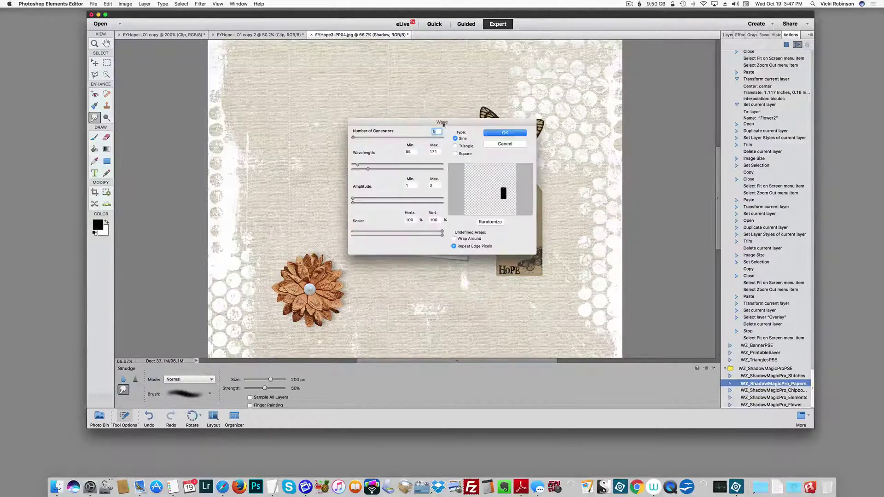
drag(356, 140, 354, 139)
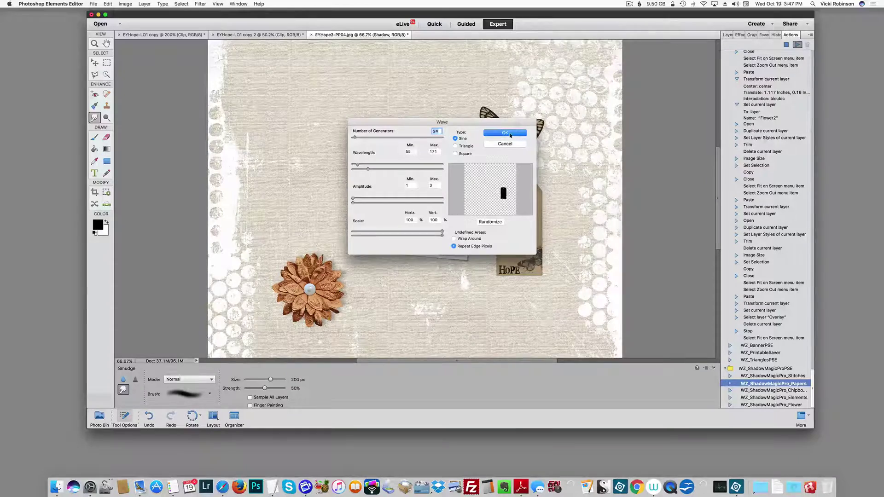
click(504, 133)
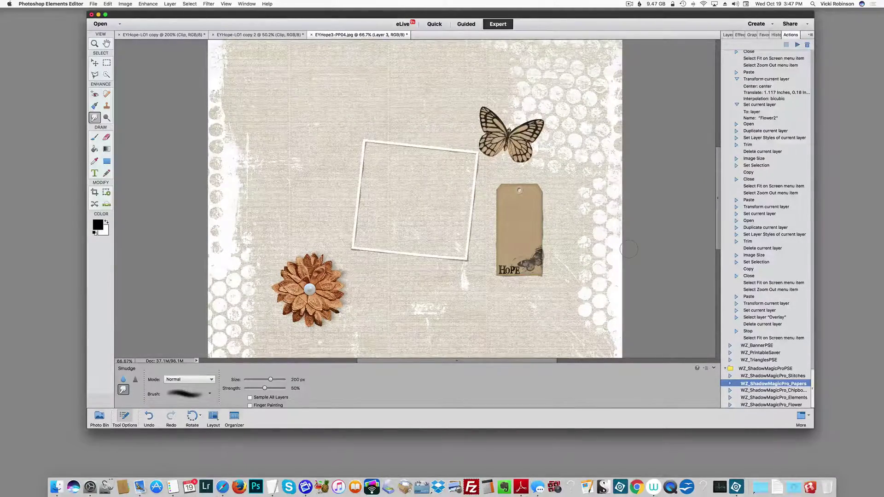
Try to move the tag's Shadow layer with the Move tool, and undo the accidental move of the tag.
key(super+1)
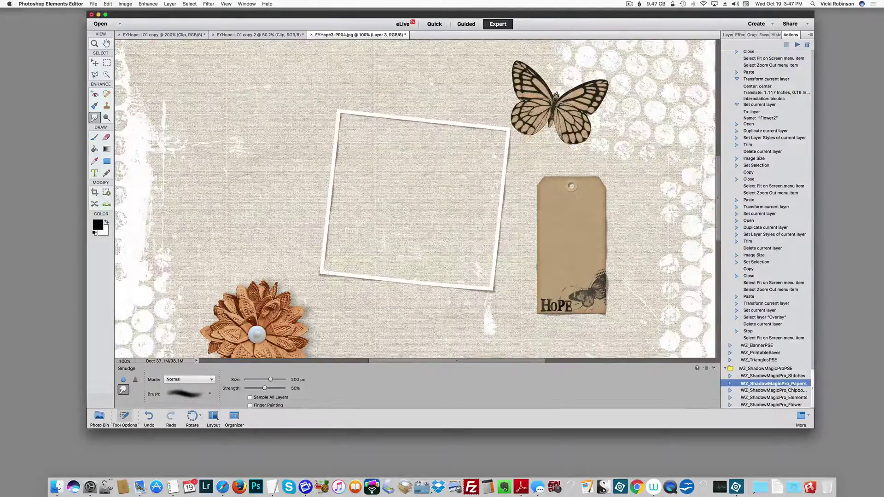
scroll(414, 198, right, 3)
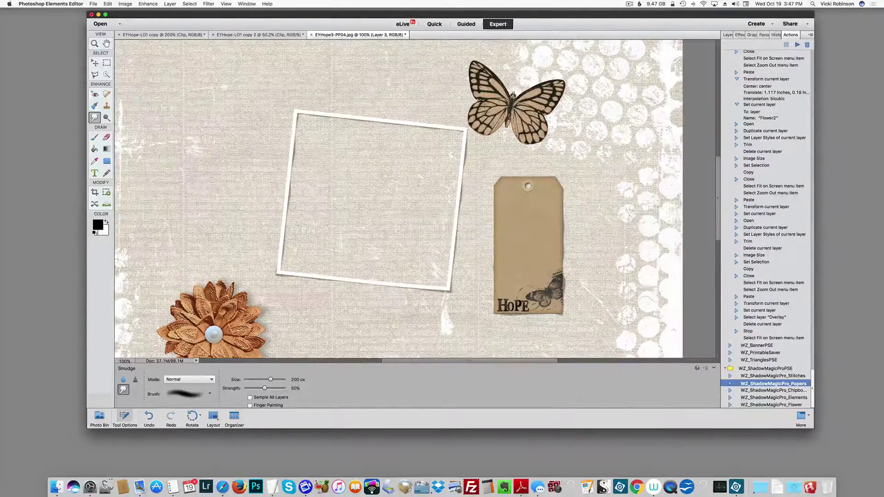
click(728, 35)
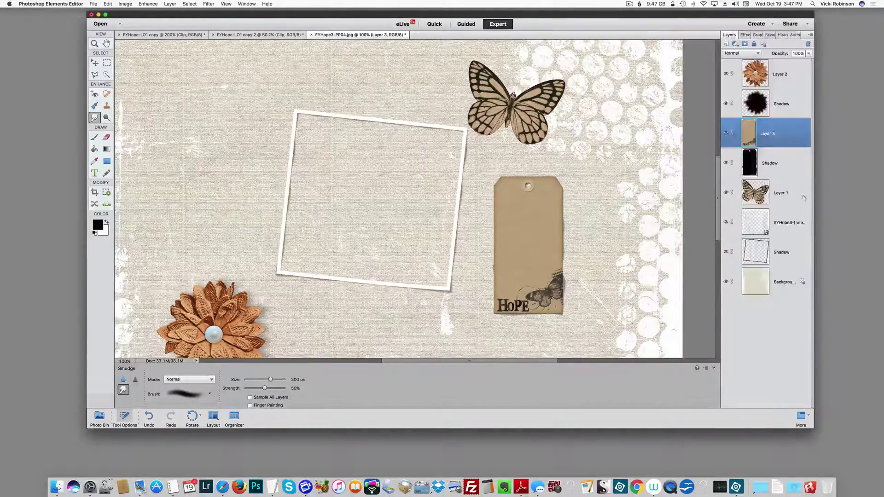
click(772, 149)
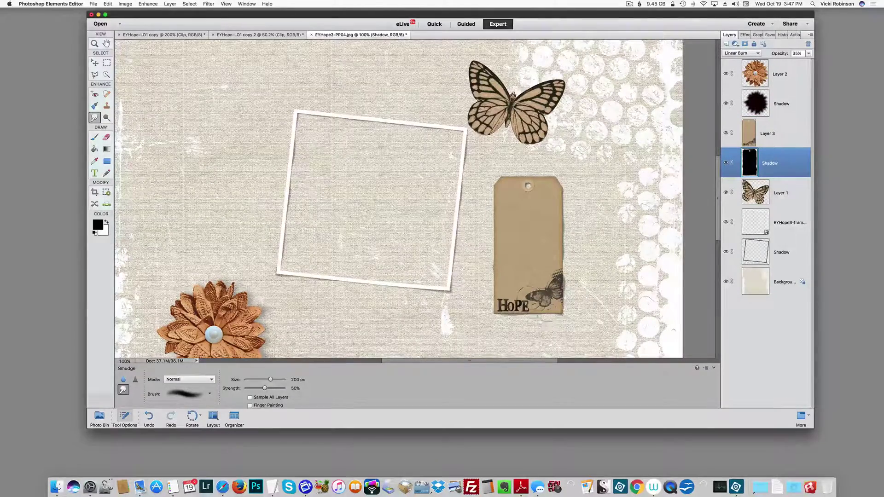
key(v)
click(548, 304)
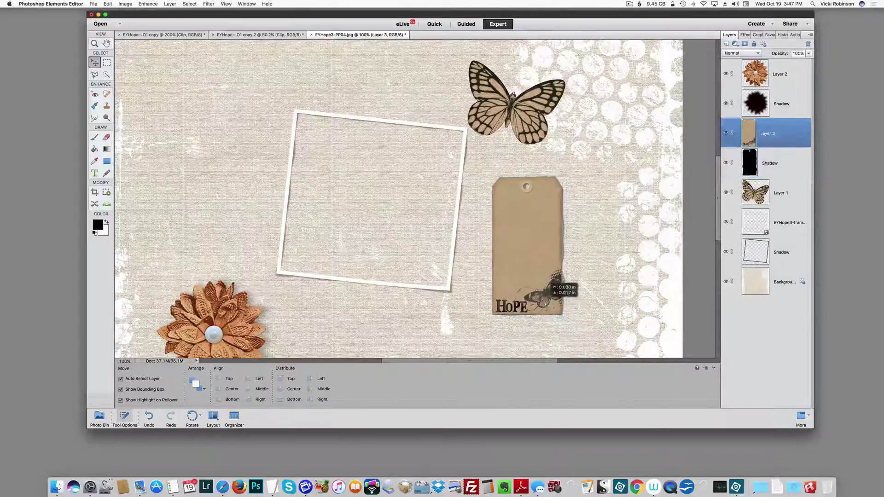
click(781, 160)
key(super+z)
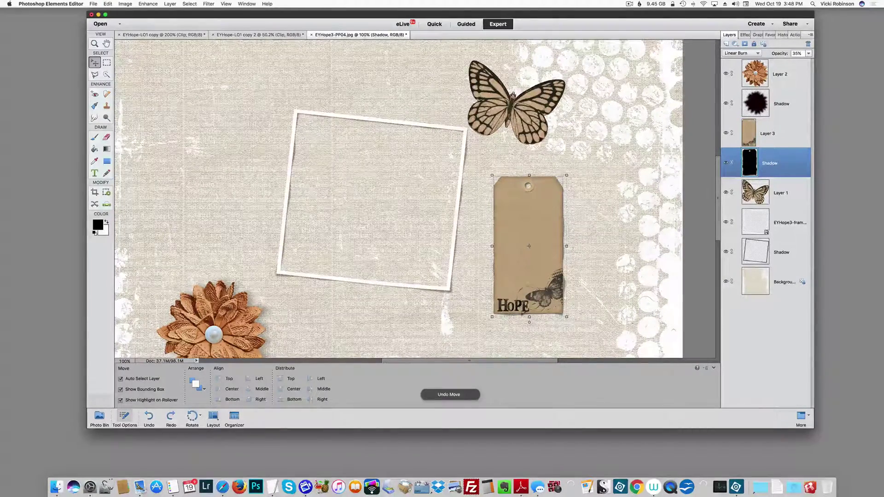
Transform the tag's Shadow layer so its wavy edge extends past the tag's left side, undoing any move of the tag itself.
key(super+t)
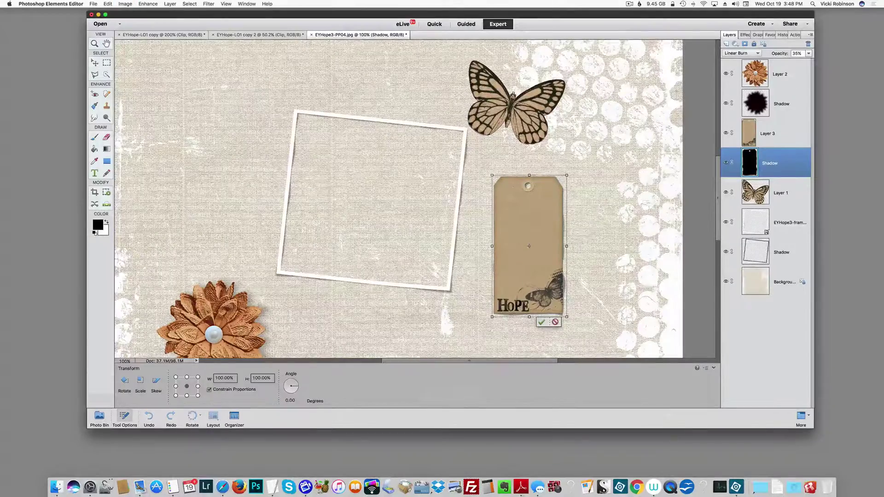
click(541, 322)
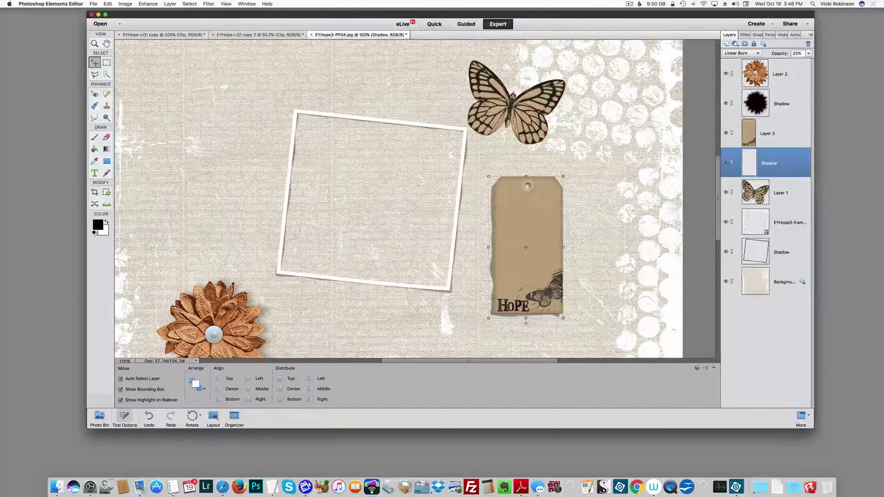
key(alt+BackSpace)
drag(561, 289, 567, 289)
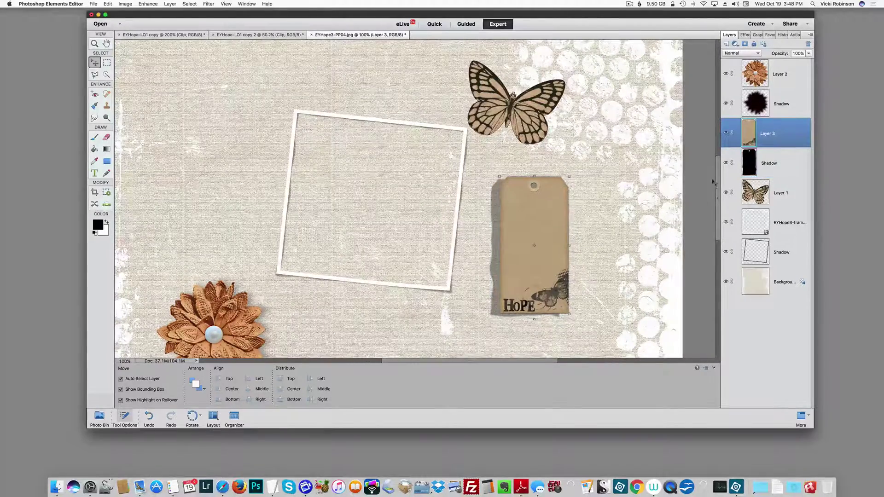
click(741, 169)
key(super+z)
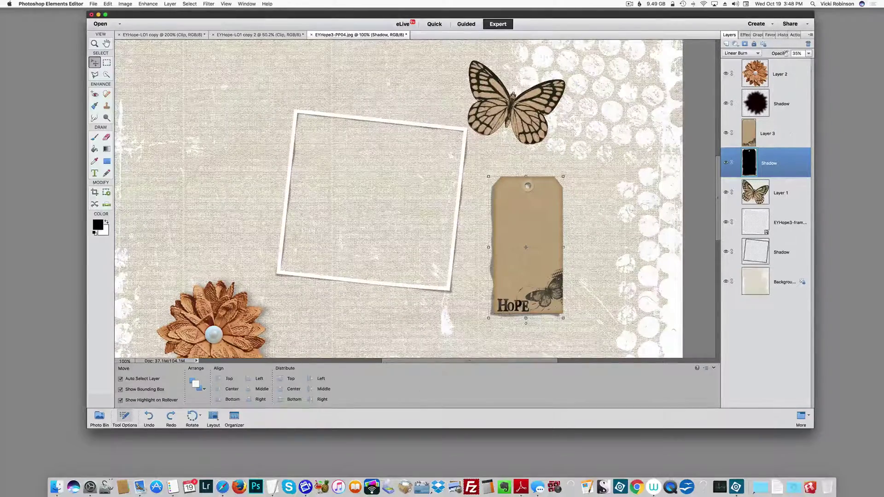
Lower the opacity of the tag's Shadow layer to 27% and keep its blend mode at Linear Burn.
drag(785, 53, 779, 54)
click(757, 53)
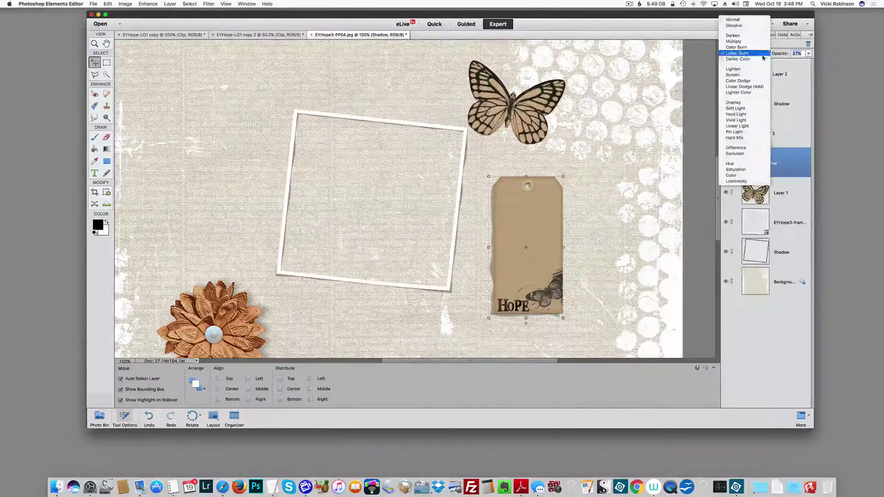
click(741, 53)
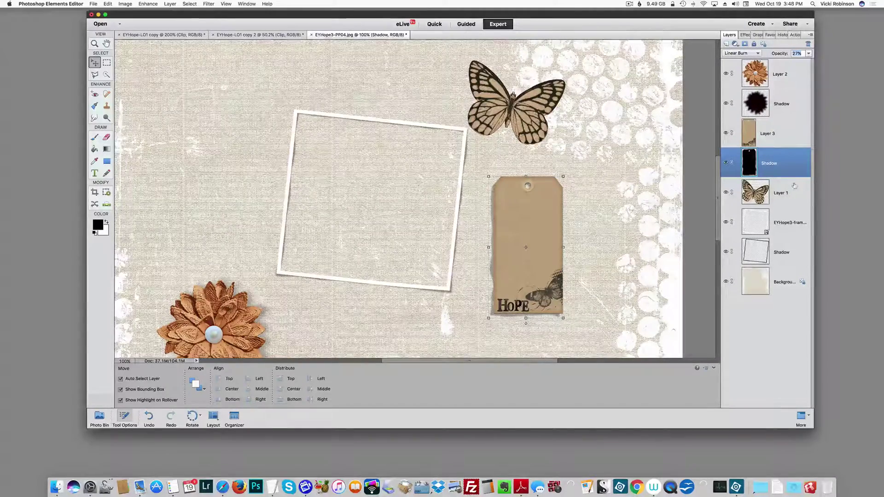
Hide the tag's Shadow layer and run WZ_ShadowMagicPro_Papers on the tag again, filling with the foreground color and confirming the Wave settings.
click(726, 163)
click(776, 136)
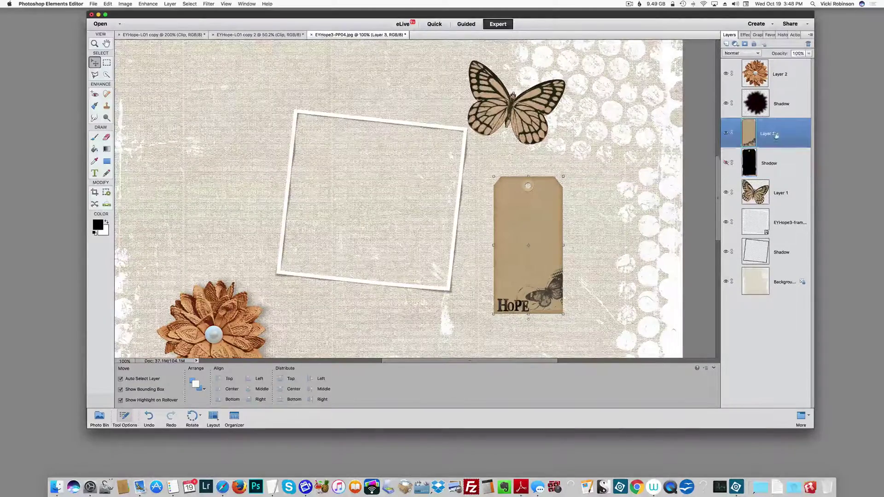
click(791, 35)
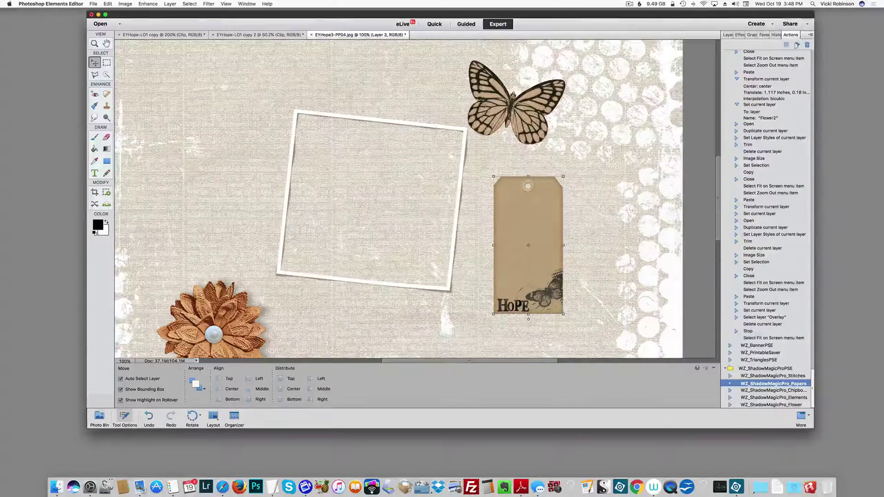
click(797, 45)
click(490, 164)
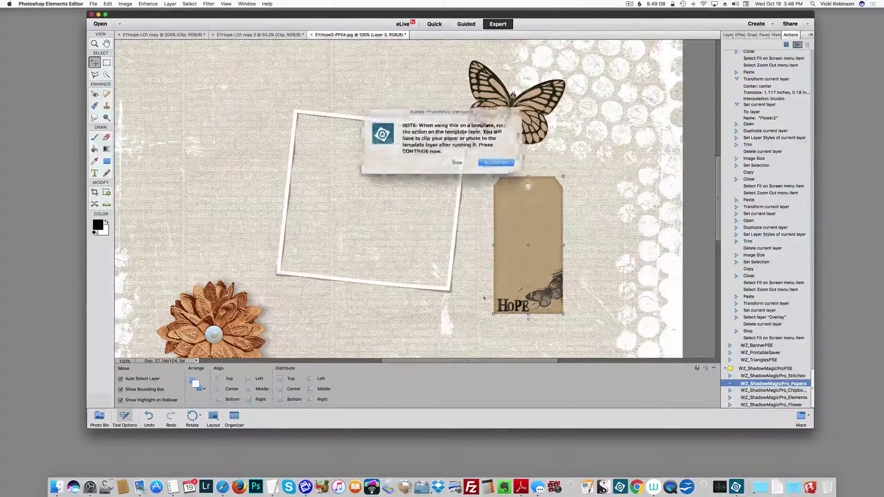
click(490, 161)
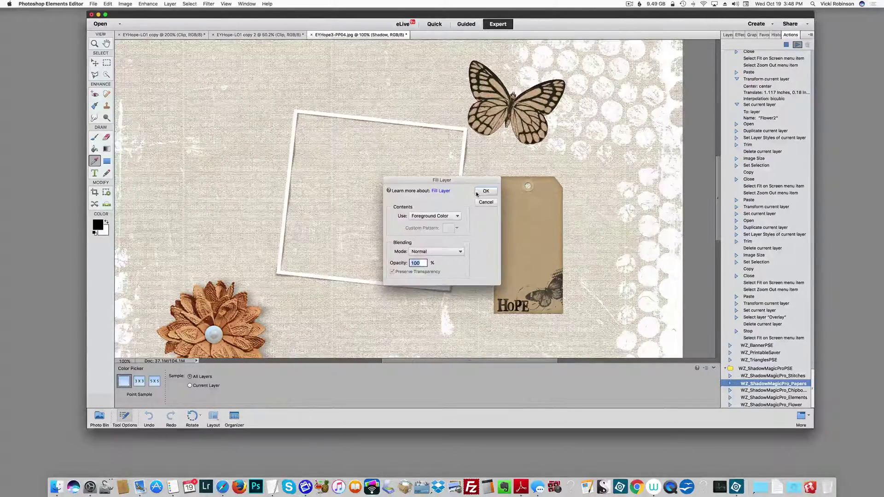
click(487, 191)
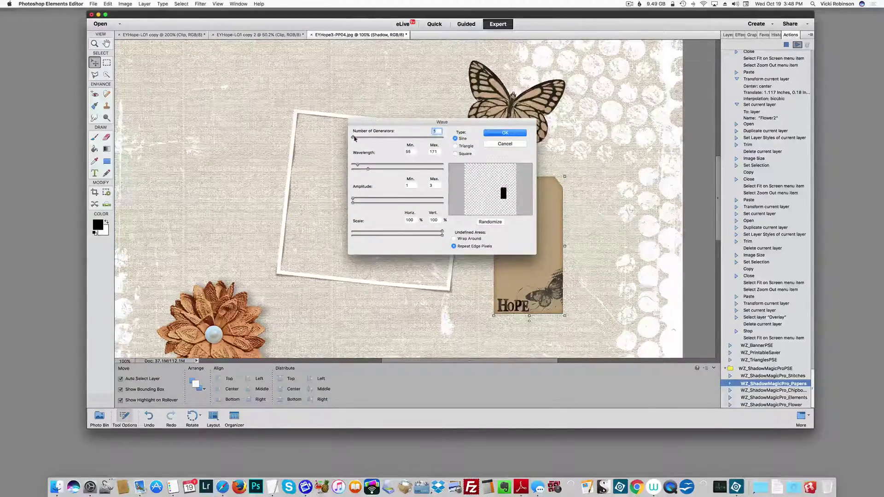
key(Return)
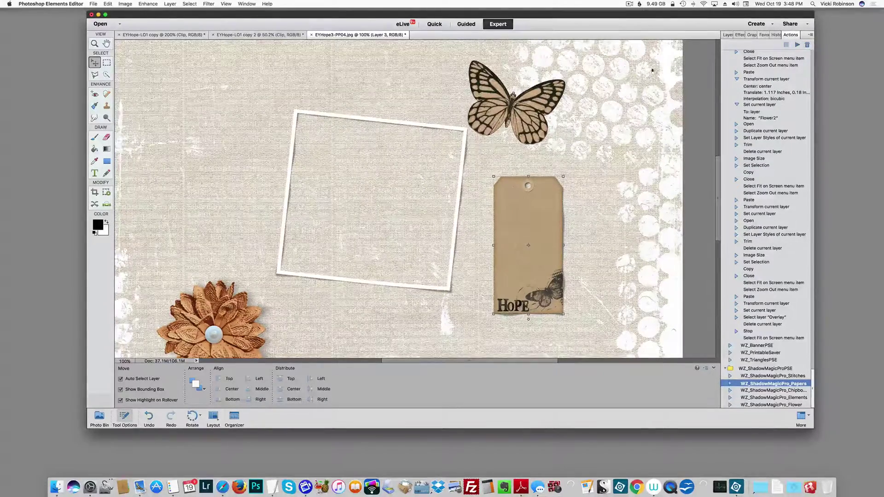
Select the butterfly's layer and run the WZ_ShadowMagicPro_Flower action on it, continuing past its message and confirming its settings.
click(546, 95)
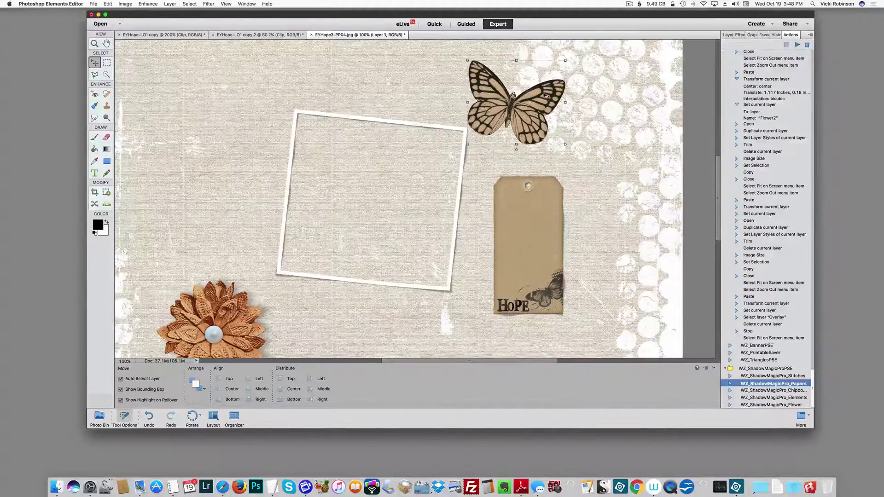
click(729, 35)
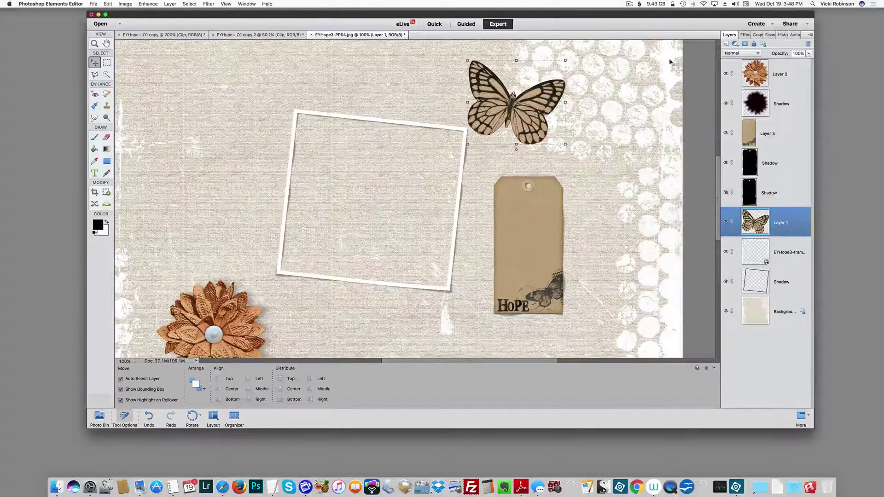
click(791, 35)
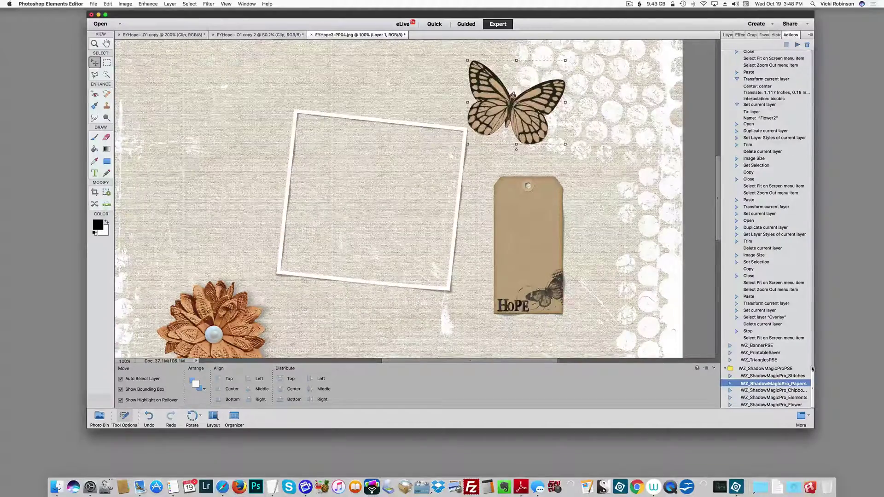
scroll(812, 368, up, 10)
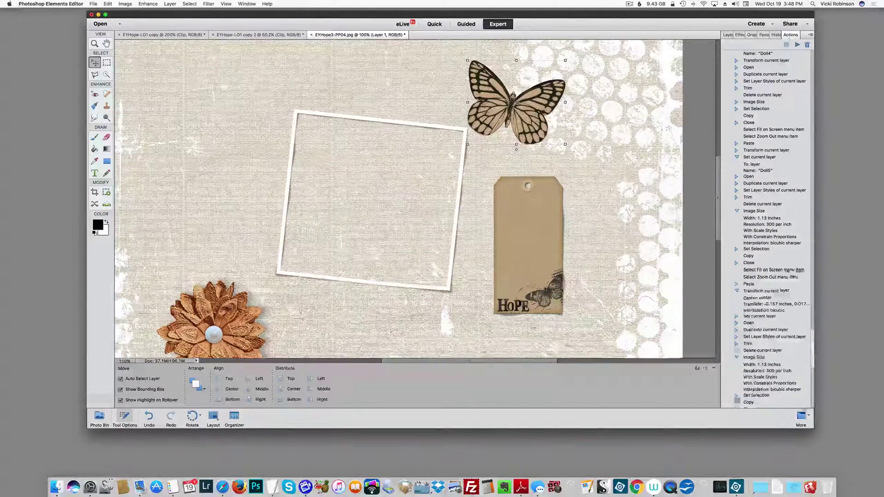
scroll(773, 230, down, 15)
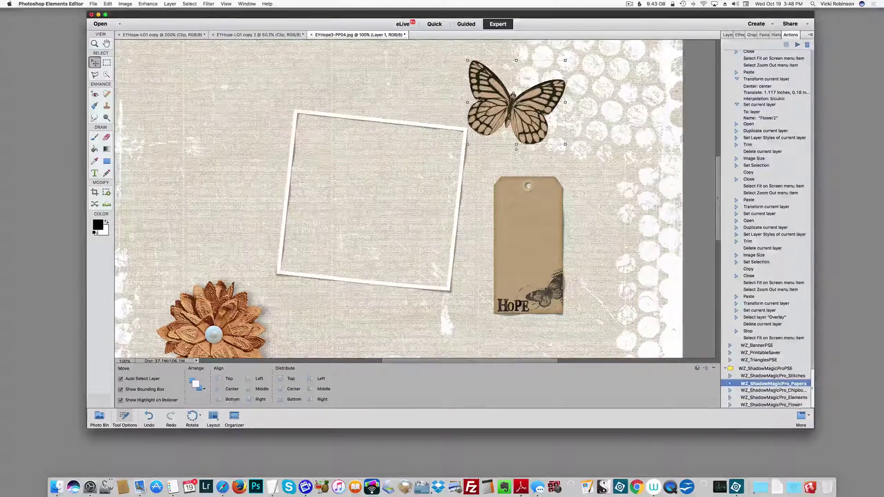
click(778, 405)
click(797, 44)
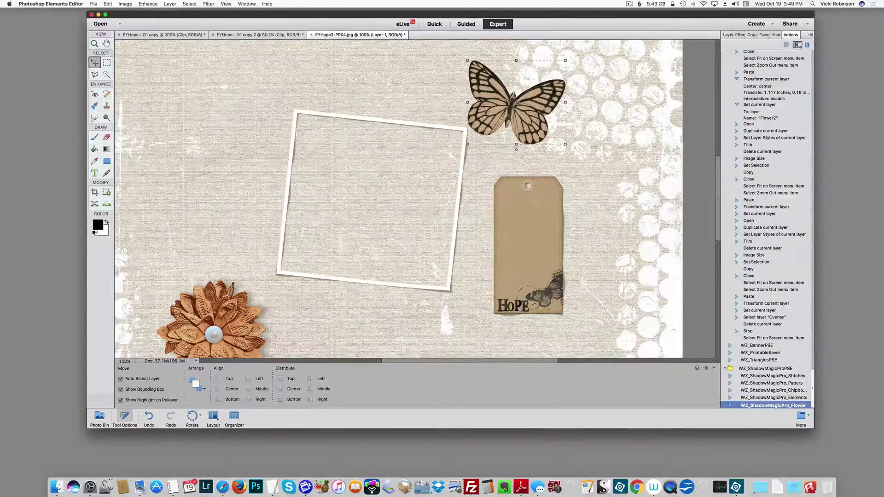
click(489, 165)
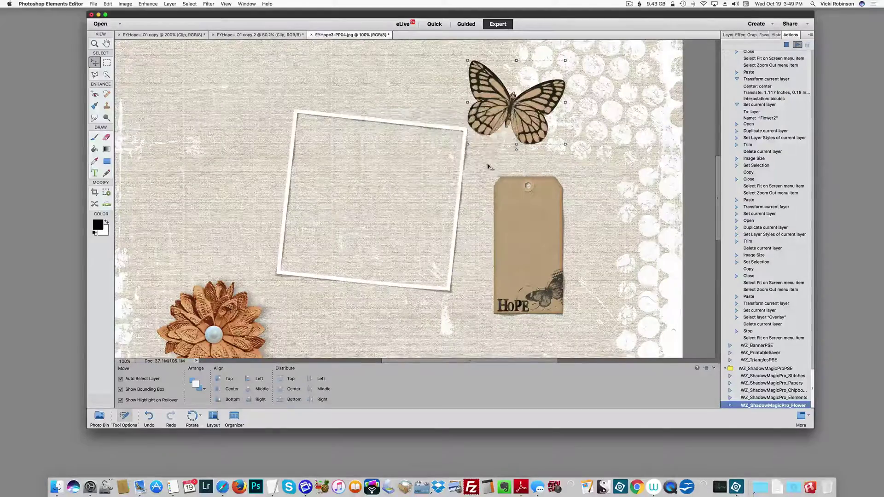
click(486, 191)
click(505, 133)
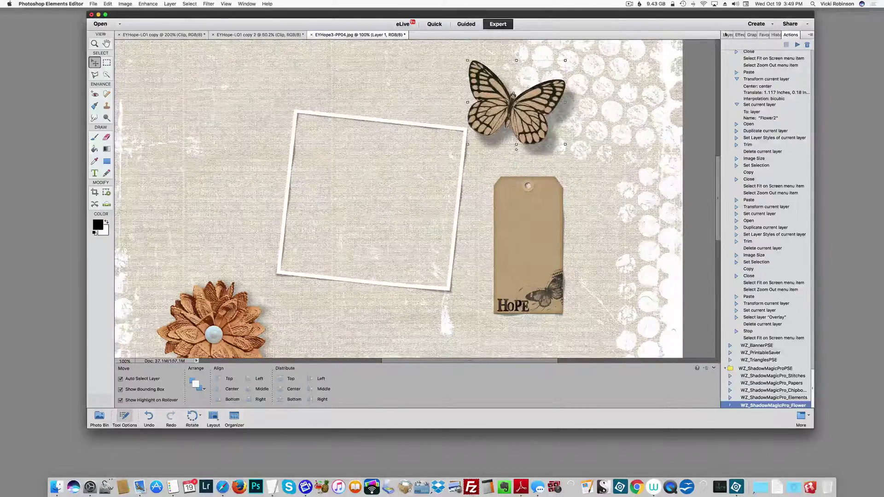
Shift the butterfly's Shadow layer to the right, away from the butterfly, and lower the shadow's opacity to 12%.
click(726, 35)
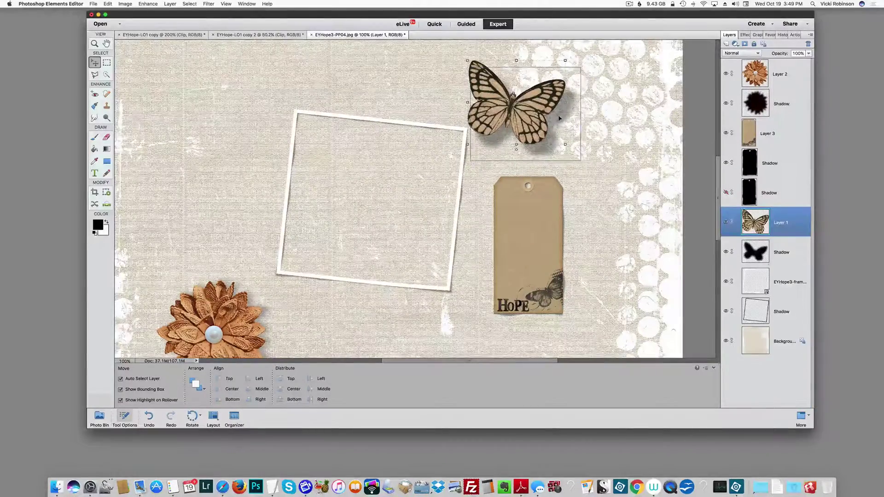
drag(559, 118, 592, 119)
drag(787, 54, 779, 54)
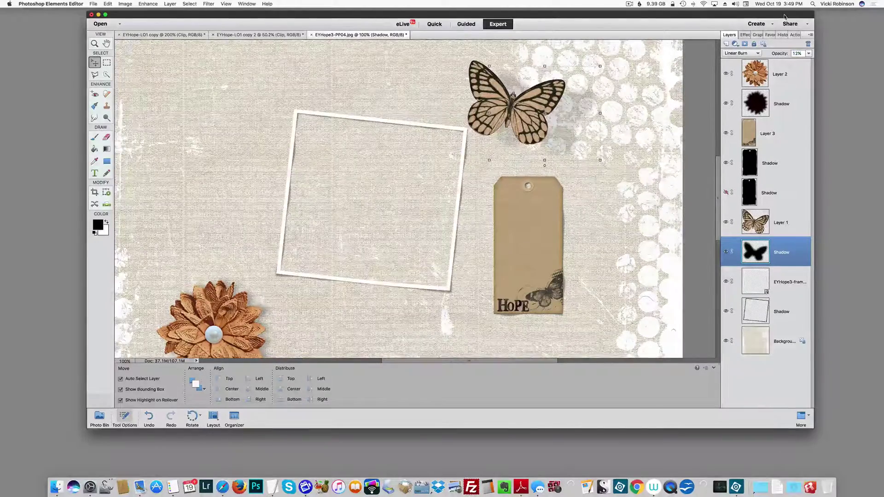
key(super+minus)
key(super+minus)
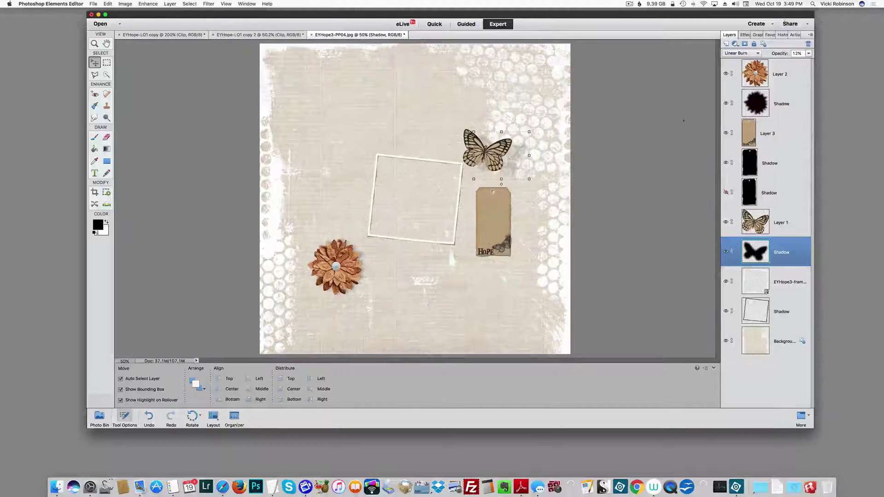
Switch to Safari to view the product page for the Shadow Magic Pro action.
click(790, 81)
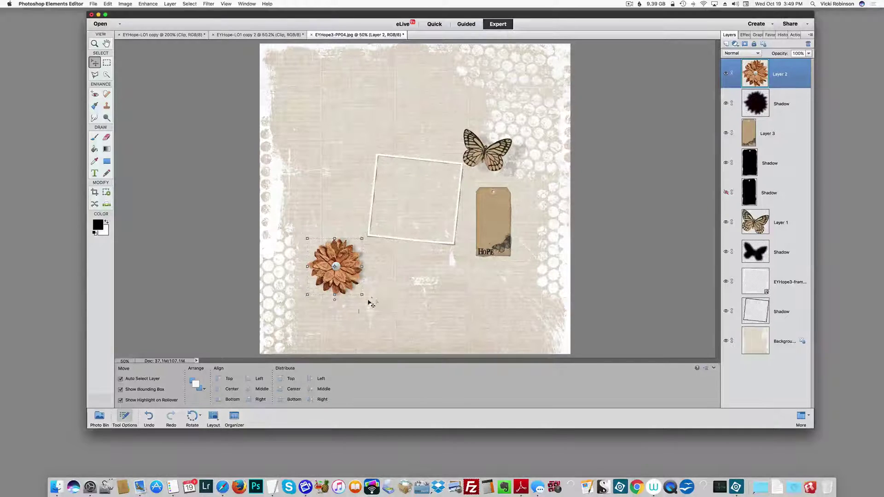
click(223, 487)
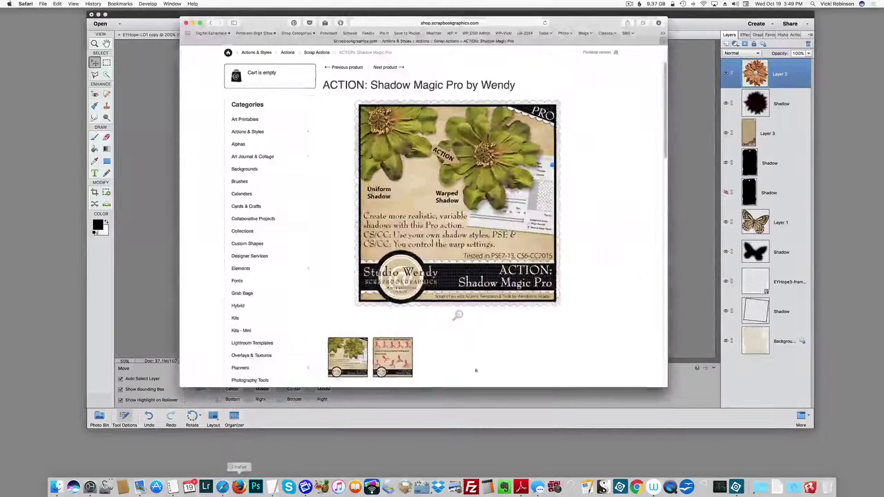